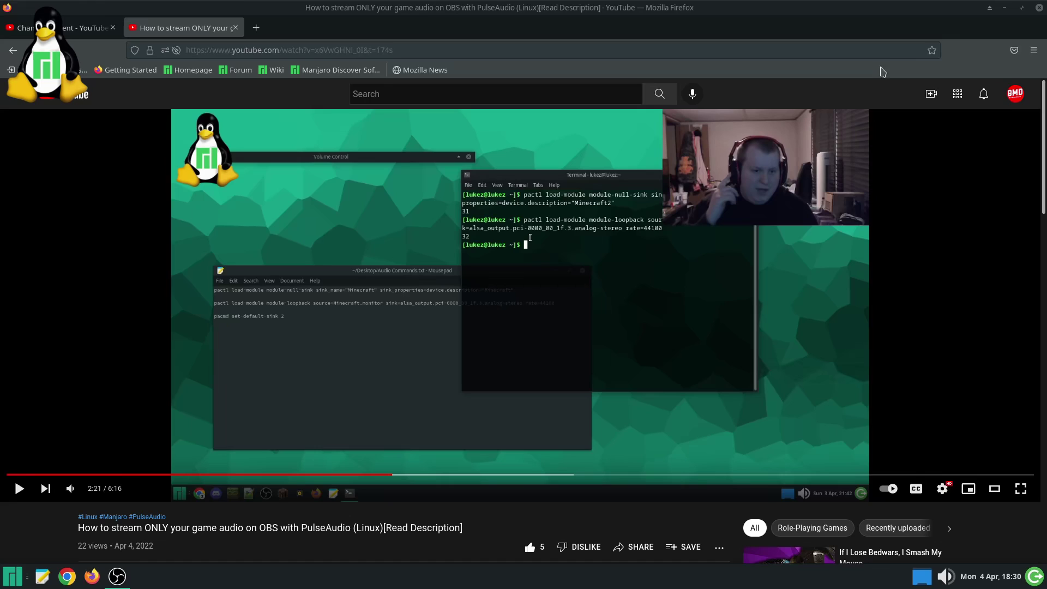
- Minimize the Firefox window showing the PulseAudio tutorial paused at 2:21
{"action": "left_click", "coordinate": [1003, 10]}
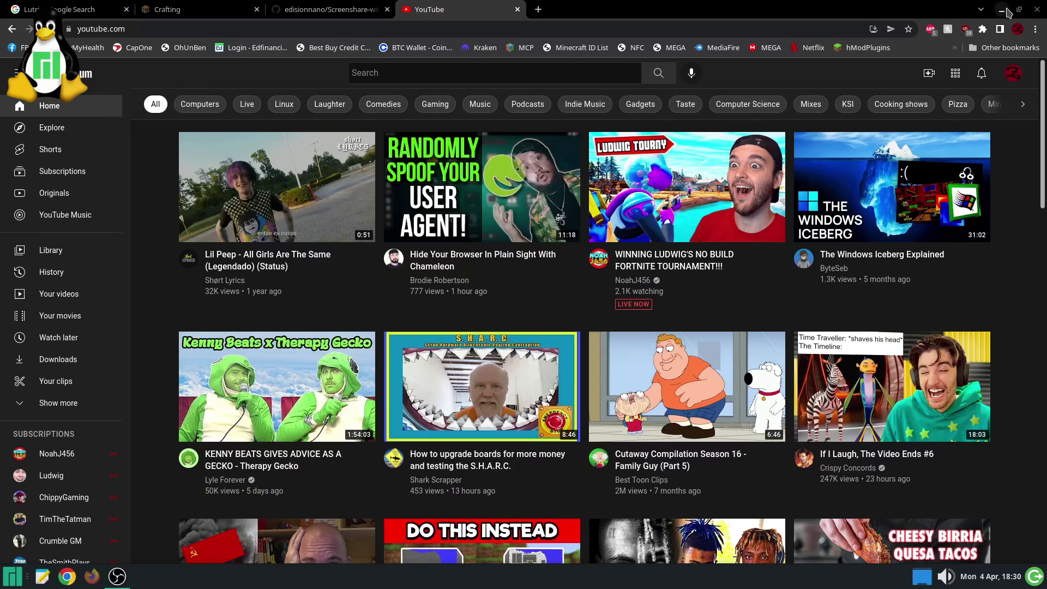
- Hide the second YouTube window and open Instructions.txt with the pactl commands in Mousepad
{"action": "left_click", "coordinate": [1006, 8]}
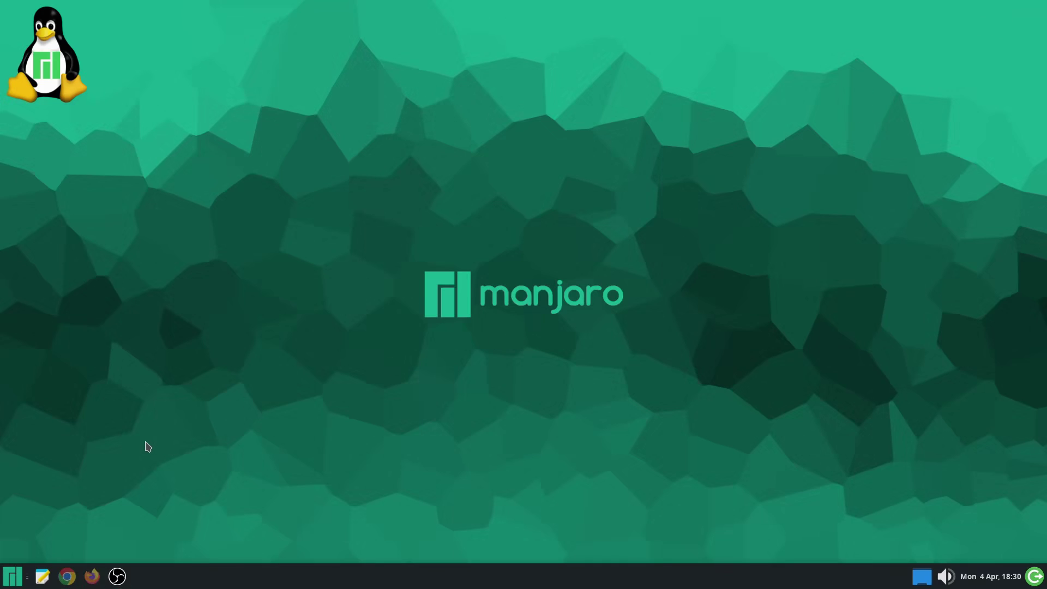
{"action": "left_click", "coordinate": [44, 573]}
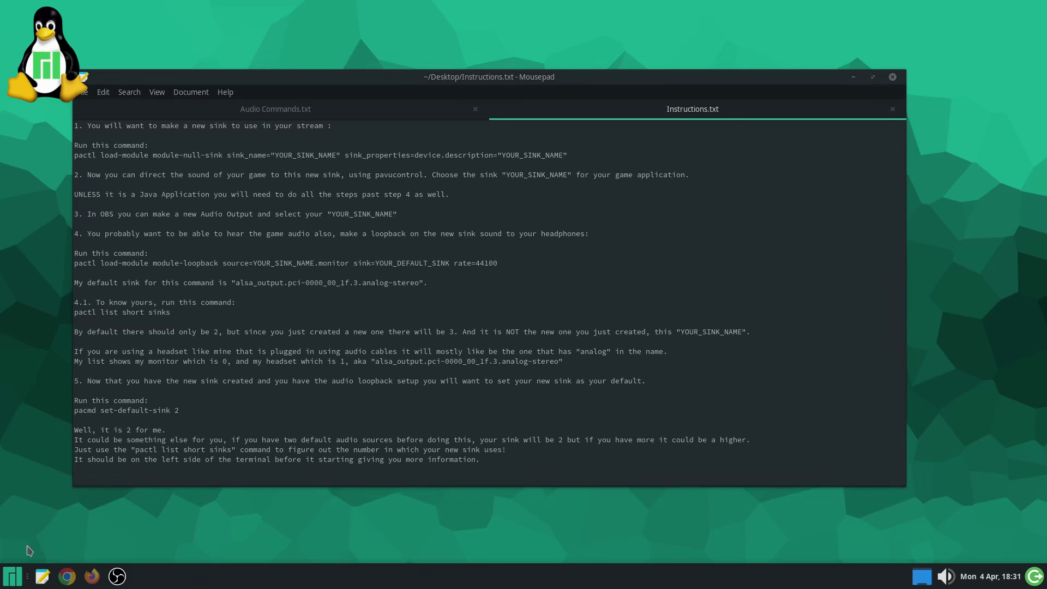
{"action": "left_click", "coordinate": [12, 575]}
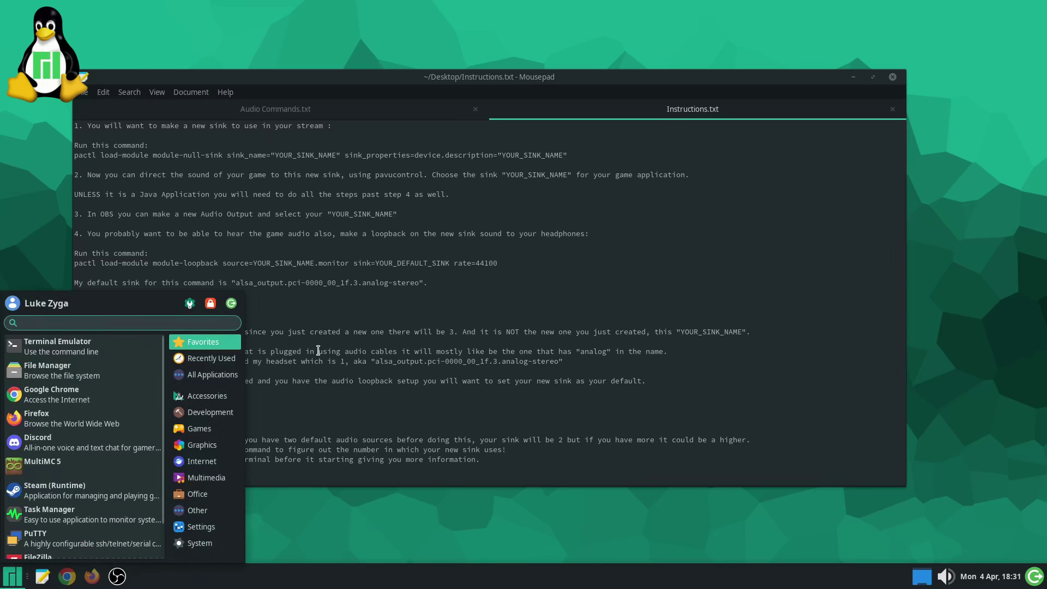
{"action": "left_click", "coordinate": [145, 159]}
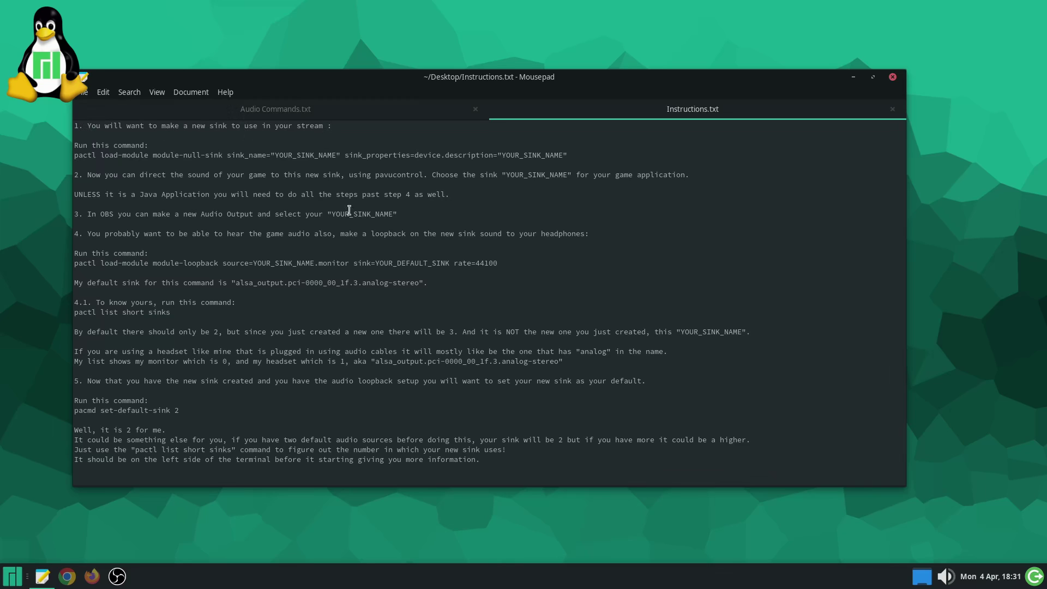
- Launch PulseAudio Volume Control from the application menu and move it aside
{"action": "left_click", "coordinate": [23, 574]}
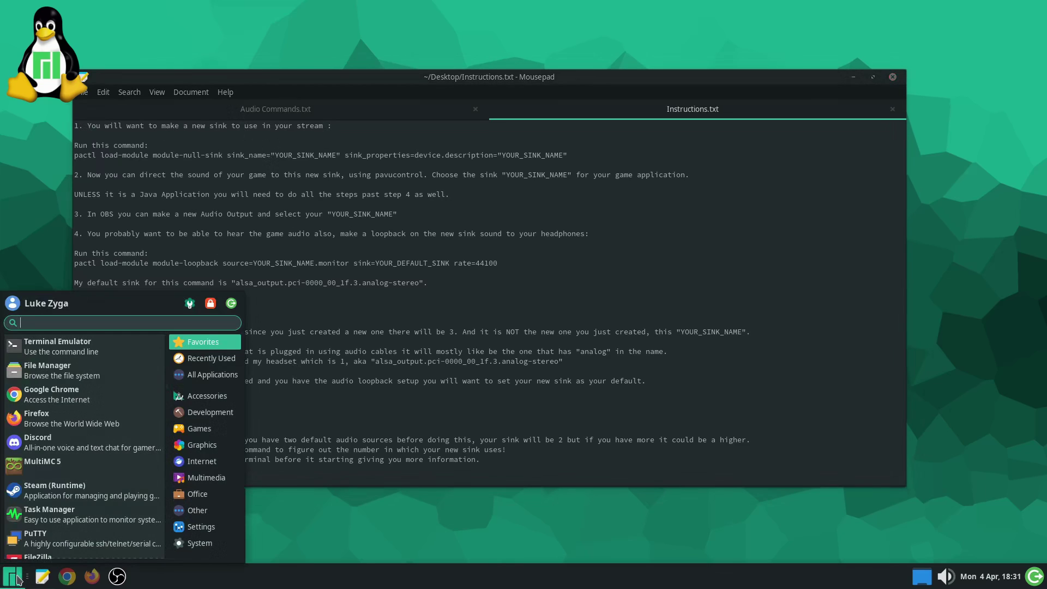
{"action": "scroll", "coordinate": [62, 524], "scroll_direction": "down", "scroll_amount": 2}
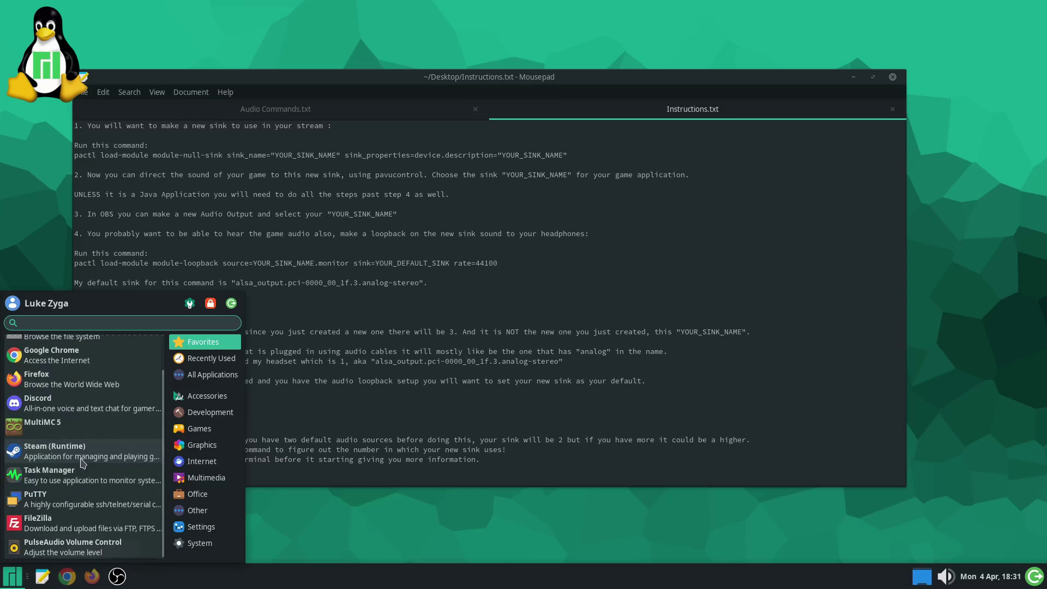
{"action": "left_click", "coordinate": [56, 552]}
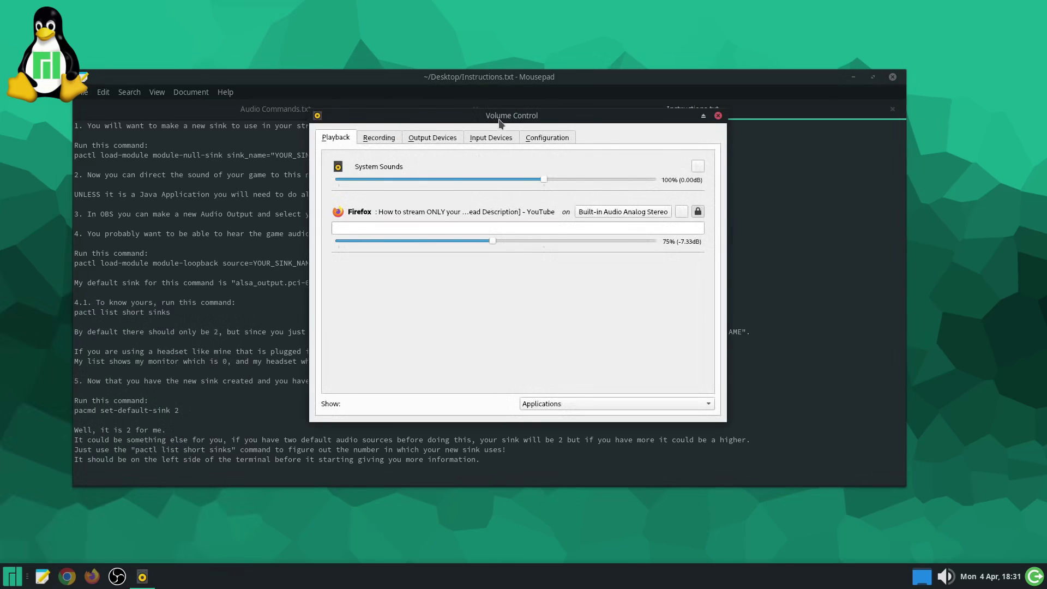
{"action": "left_click_drag", "start_coordinate": [495, 117], "coordinate": [705, 167]}
- Keep Firefox playback on Built-in Audio Analog Stereo and park the mixer lower right
{"action": "left_click", "coordinate": [809, 263]}
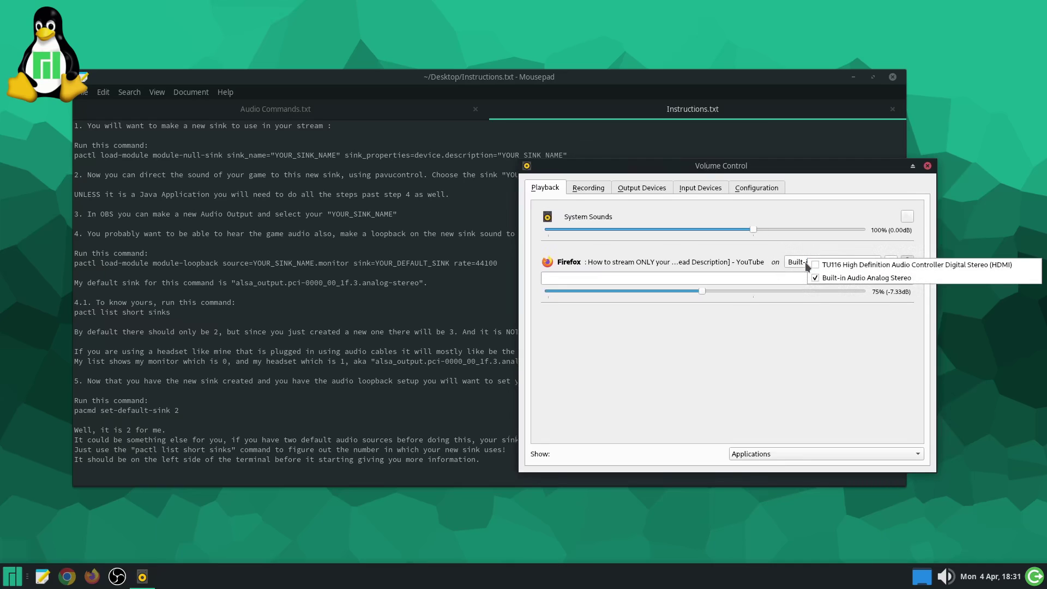
{"action": "left_click", "coordinate": [805, 262]}
{"action": "left_click", "coordinate": [823, 282]}
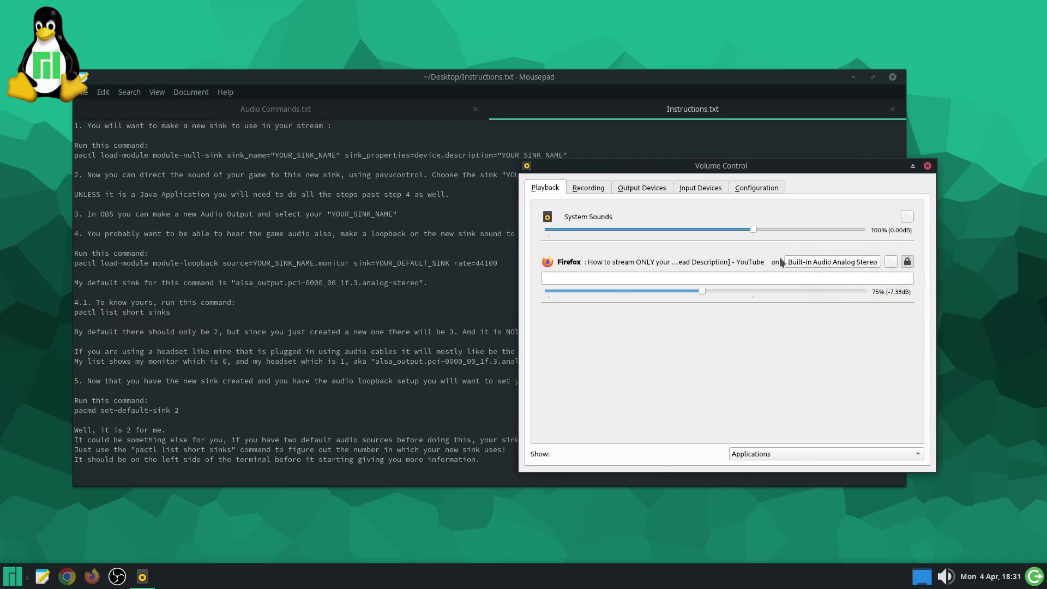
{"action": "left_click_drag", "start_coordinate": [721, 166], "coordinate": [797, 237]}
{"action": "left_click", "coordinate": [370, 413]}
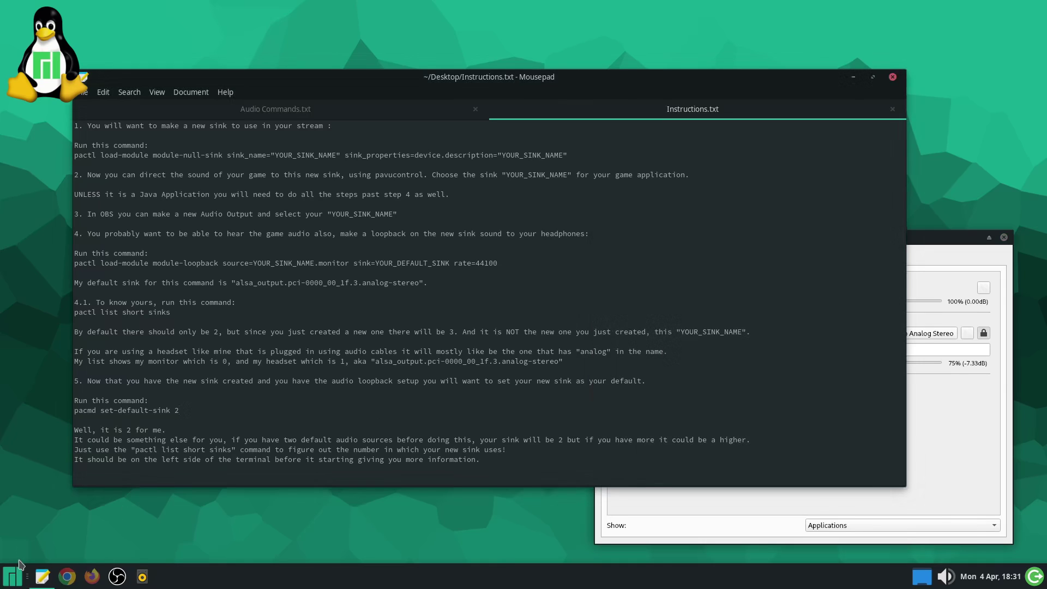
{"action": "left_click", "coordinate": [12, 575]}
- Open a terminal and paste the pactl null-sink command copied from Instructions.txt
{"action": "left_click", "coordinate": [97, 351]}
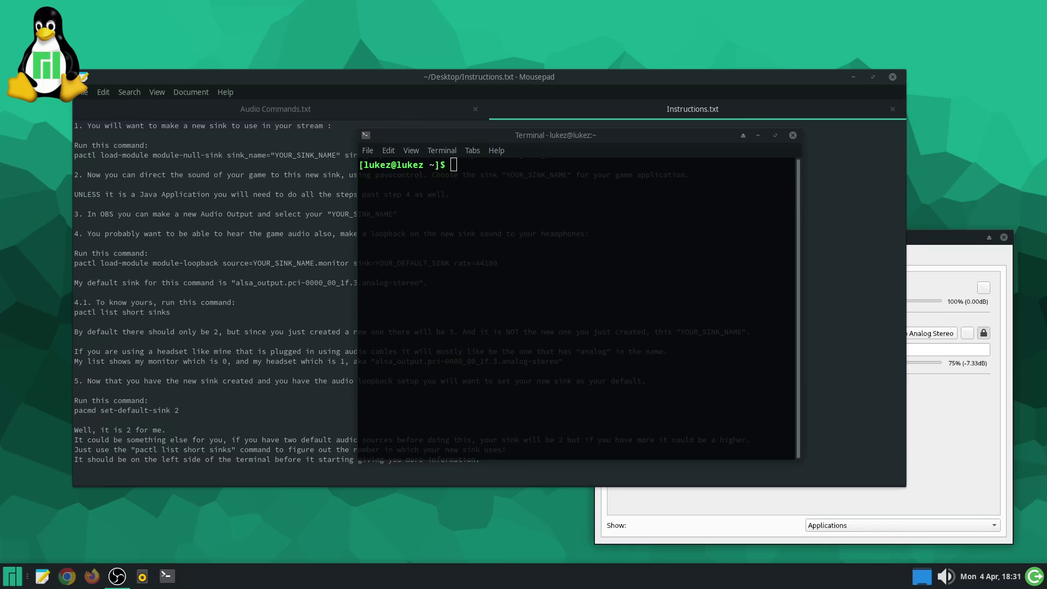
{"action": "mouse_move", "coordinate": [563, 138]}
{"action": "left_mouse_down"}
{"action": "mouse_move", "coordinate": [657, 173]}
{"action": "mouse_move", "coordinate": [727, 178]}
{"action": "left_mouse_up"}
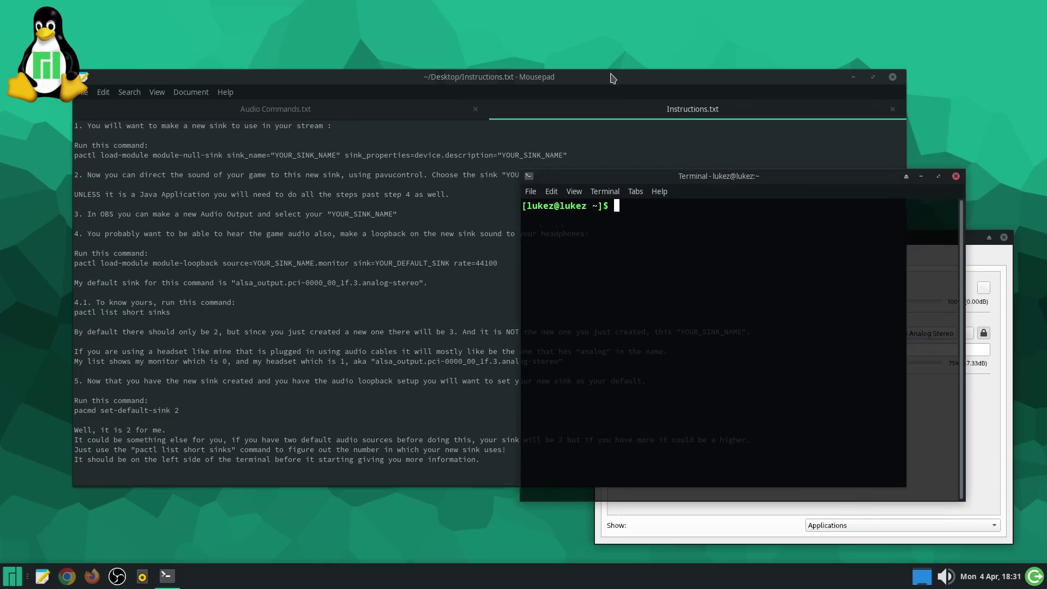
{"action": "left_click_drag", "start_coordinate": [612, 78], "coordinate": [580, 73]}
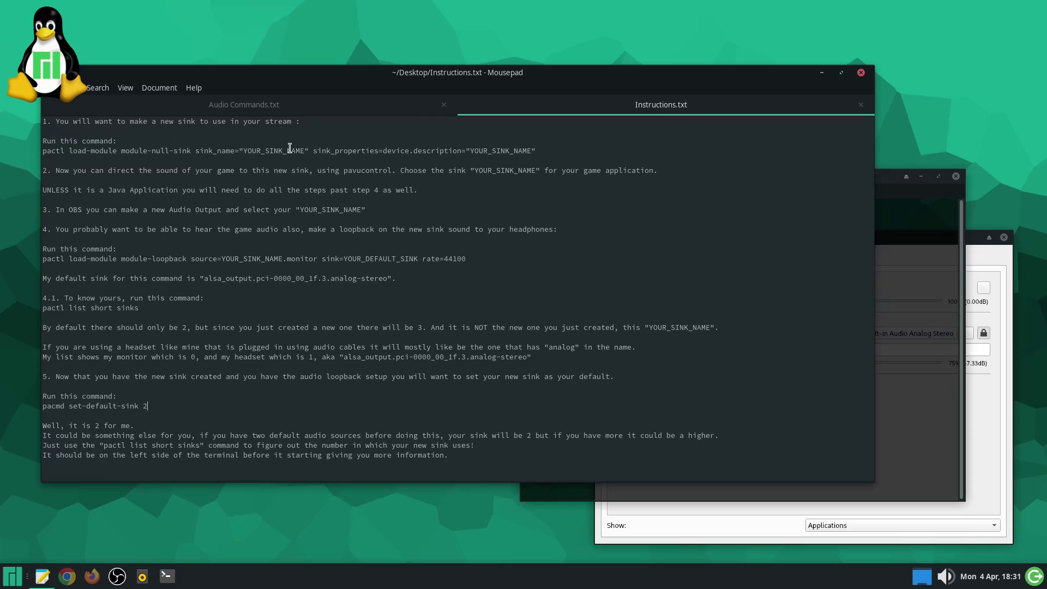
{"action": "left_click_drag", "start_coordinate": [551, 150], "coordinate": [43, 144]}
{"action": "key", "text": "ctrl+c"}
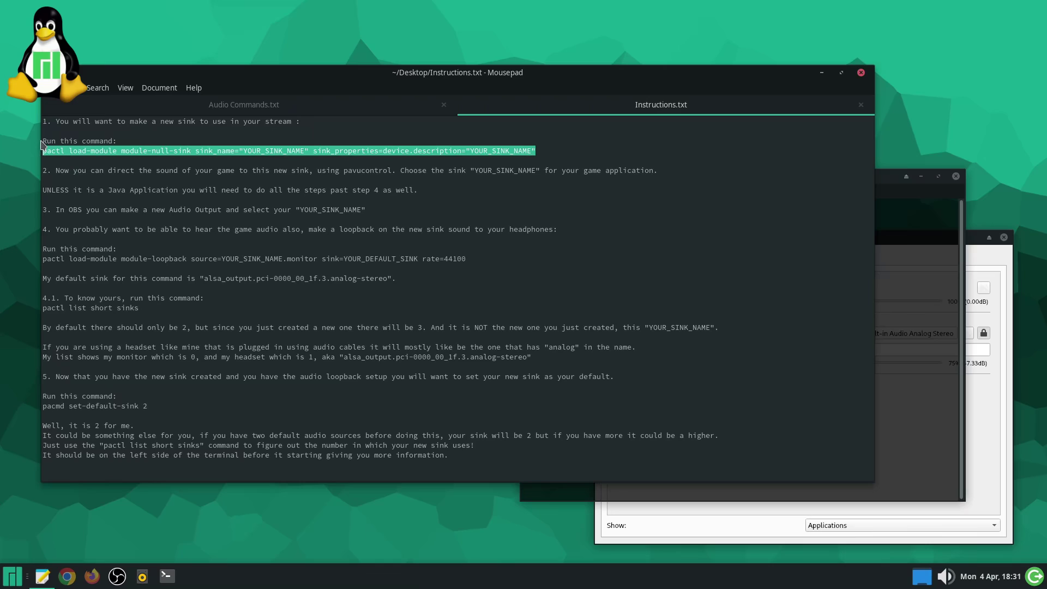
{"action": "key", "text": "ctrl+alt+t"}
{"action": "right_click", "coordinate": [868, 283]}
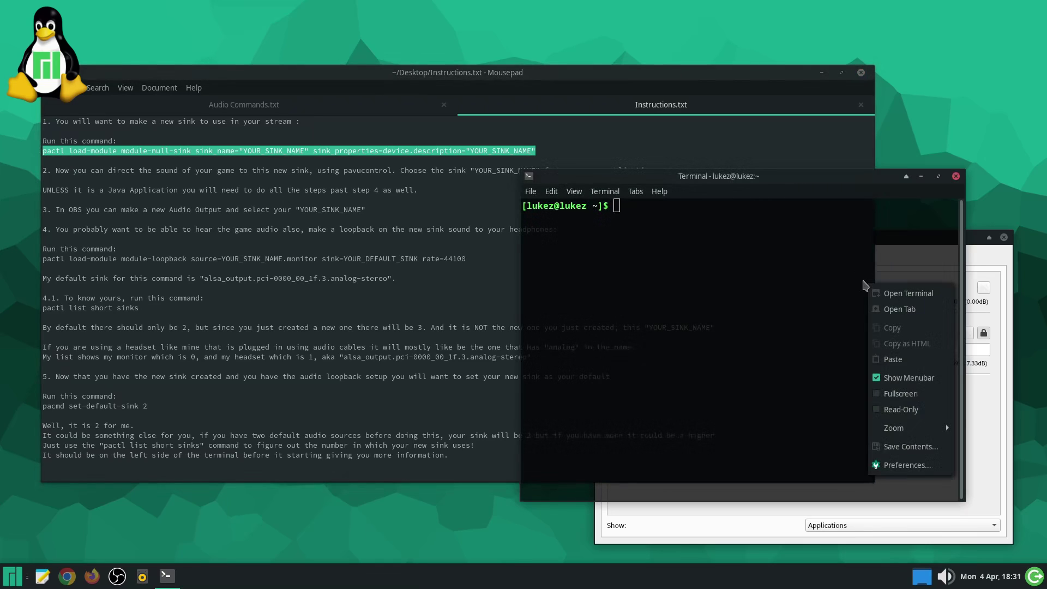
{"action": "left_click", "coordinate": [892, 360]}
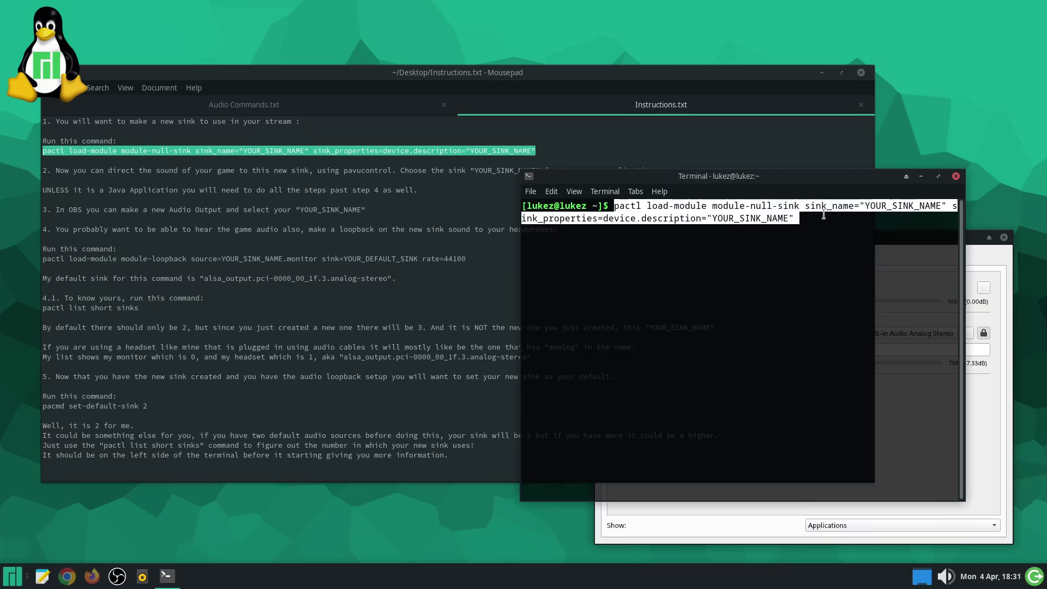
- Replace both YOUR_SINK_NAME placeholders with 'Minecraft' and run it, loading module 28
{"action": "key", "text": "Left"}
{"action": "key", "text": "Left"}
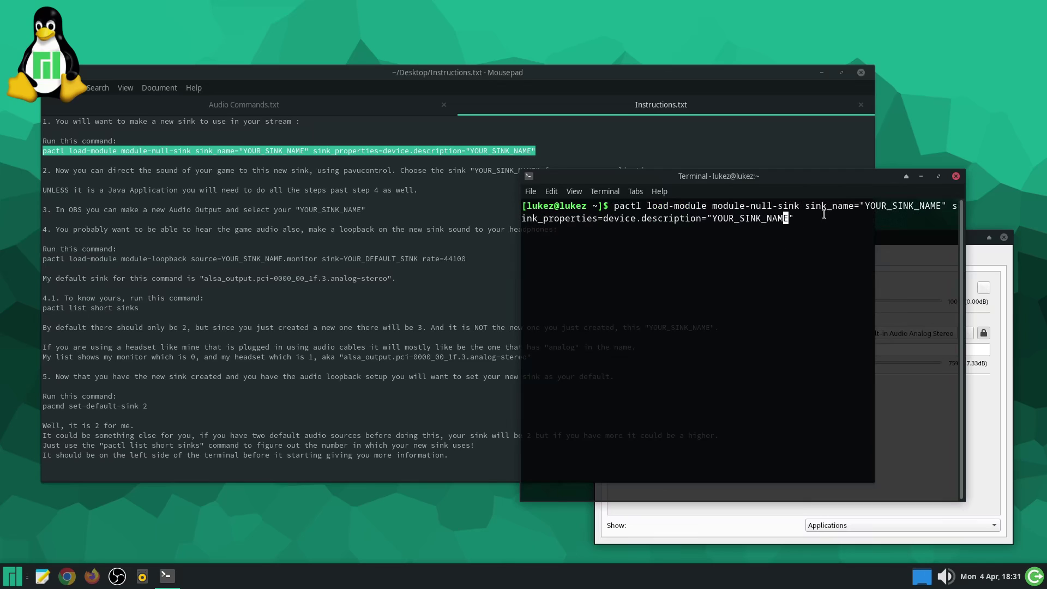
{"action": "key", "text": "Delete"}
{"action": "key", "text": "BackSpace"}
{"action": "key", "text": "BackSpace"}
{"action": "key", "text": "BackSpace"}
{"action": "key", "text": "BackSpace"}
{"action": "key", "text": "BackSpace"}
{"action": "key", "text": "BackSpace"}
{"action": "key", "text": "BackSpace"}
{"action": "key", "text": "BackSpace"}
{"action": "key", "text": "BackSpace"}
{"action": "key", "text": "BackSpace"}
{"action": "key", "text": "BackSpace"}
{"action": "type", "text": "Minecraf"}
{"action": "type", "text": "t"}
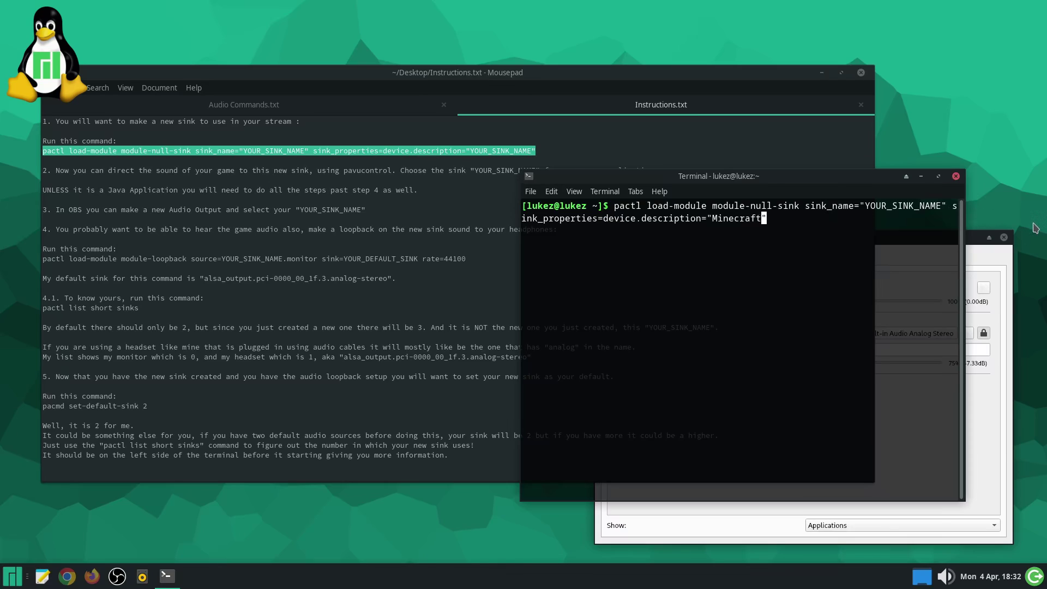
{"action": "key", "text": "Left"}
{"action": "key", "text": "Left"}
{"action": "key", "text": "Left"}
{"action": "key", "text": "Left"}
{"action": "key", "text": "Left"}
{"action": "key", "text": "Left"}
{"action": "key", "text": "Left"}
{"action": "key", "text": "Left"}
{"action": "key", "text": "Left"}
{"action": "key", "text": "Left"}
{"action": "key", "text": "Left"}
{"action": "key", "text": "Left"}
{"action": "key", "text": "Left"}
{"action": "key", "text": "Left"}
{"action": "key", "text": "Left"}
{"action": "key", "text": "Left"}
{"action": "key", "text": "Left"}
{"action": "key", "text": "Left"}
{"action": "key", "text": "Left"}
{"action": "key", "text": "Left"}
{"action": "key", "text": "Right"}
{"action": "key", "text": "Right"}
{"action": "key", "text": "BackSpace"}
{"action": "key", "text": "BackSpace"}
{"action": "key", "text": "BackSpace"}
{"action": "key", "text": "BackSpace"}
{"action": "key", "text": "BackSpace"}
{"action": "key", "text": "BackSpace"}
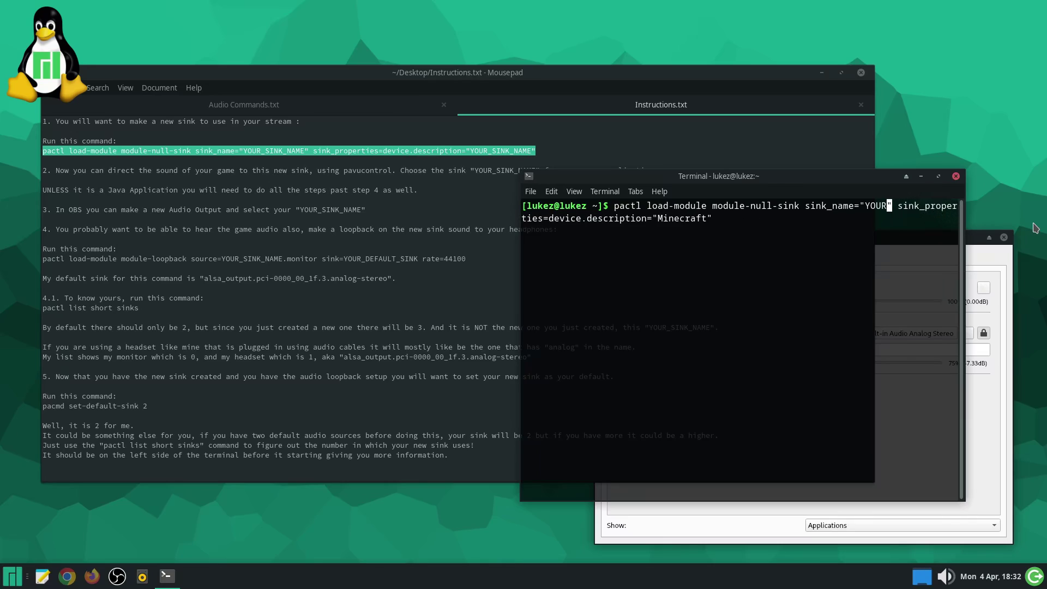
{"action": "key", "text": "BackSpace"}
{"action": "key", "text": "BackSpace"}
{"action": "key", "text": "BackSpace"}
{"action": "key", "text": "BackSpace"}
{"action": "type", "text": "Mi"}
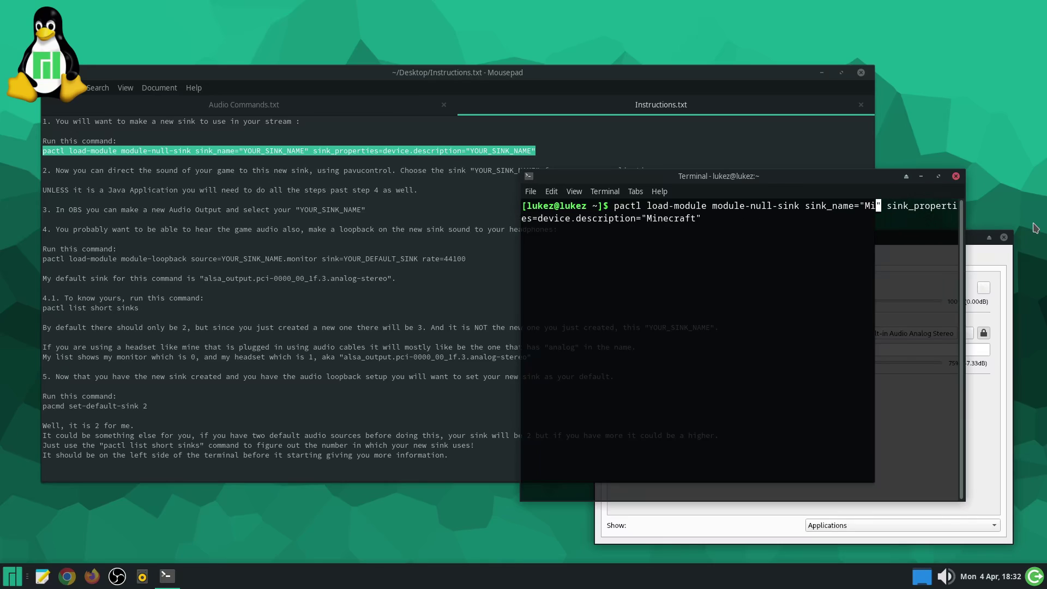
{"action": "type", "text": "necraft"}
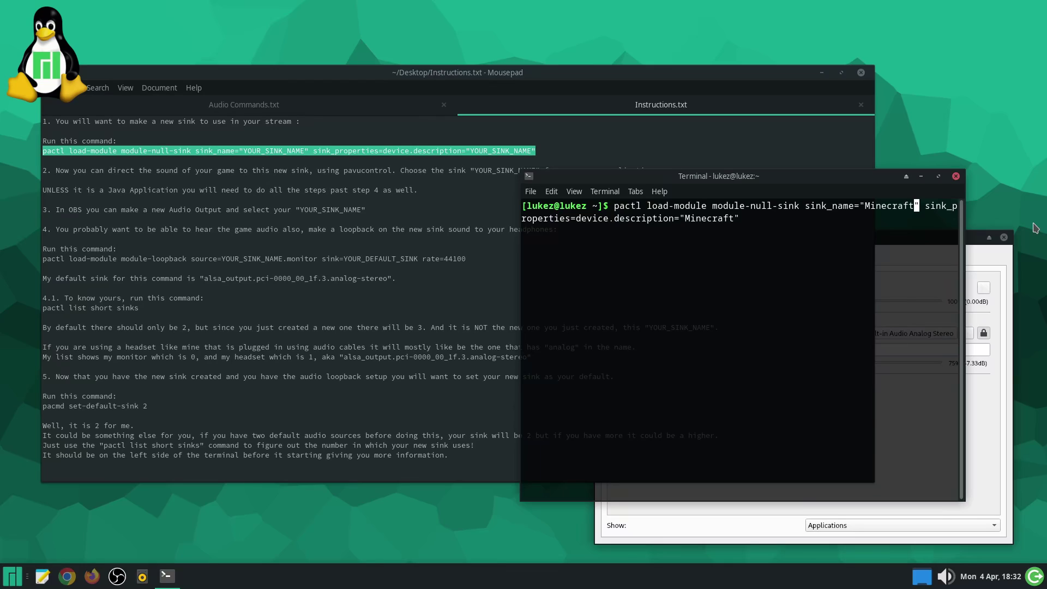
{"action": "key", "text": "Return"}
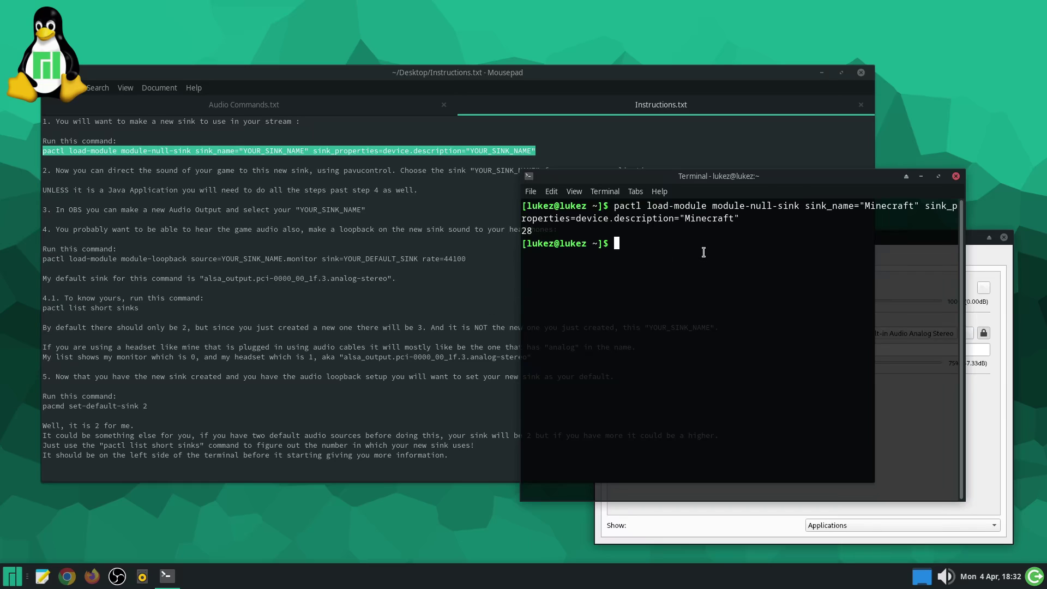
- Run 'pactl list short sinks' and highlight the Minecraft sink's IDLE status and hardware rows
{"action": "type", "text": "p"}
{"action": "type", "text": "actl l"}
{"action": "type", "text": "ist sh"}
{"action": "type", "text": "ort sinks"}
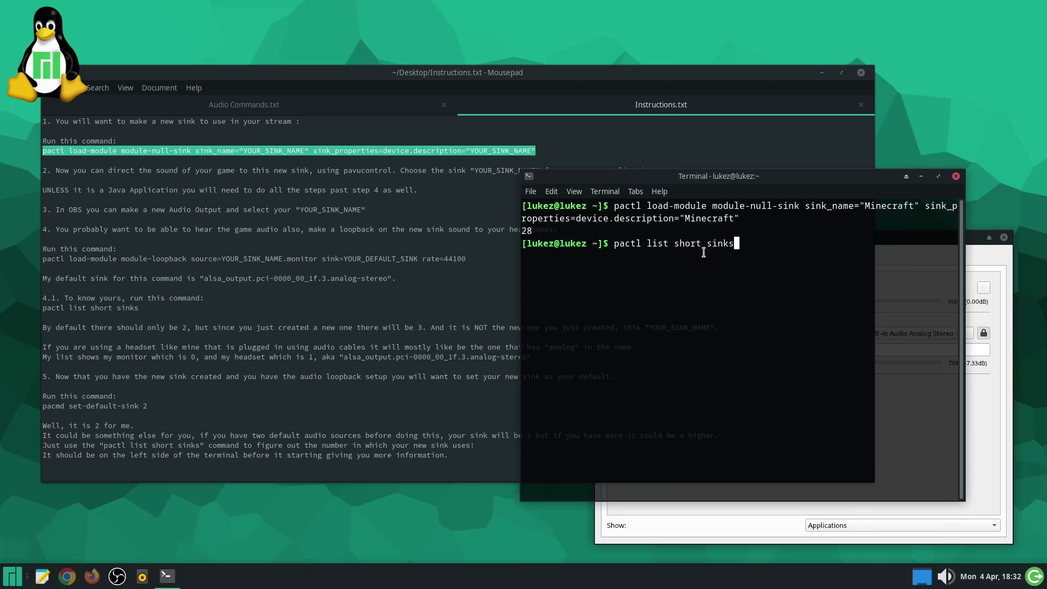
{"action": "key", "text": "Return"}
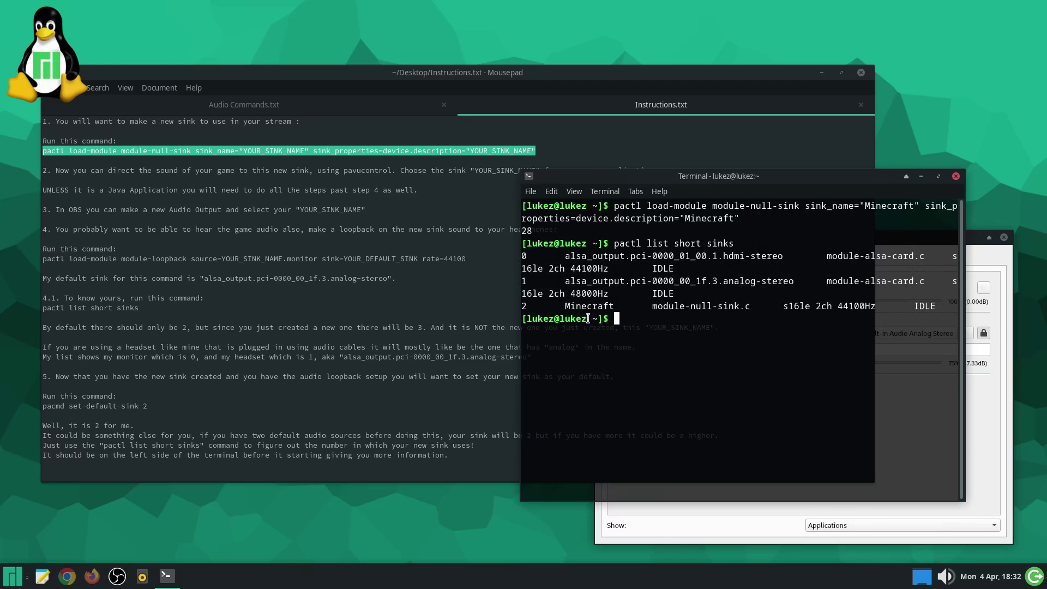
{"action": "left_click_drag", "start_coordinate": [909, 306], "coordinate": [958, 306]}
{"action": "left_click", "coordinate": [934, 306]}
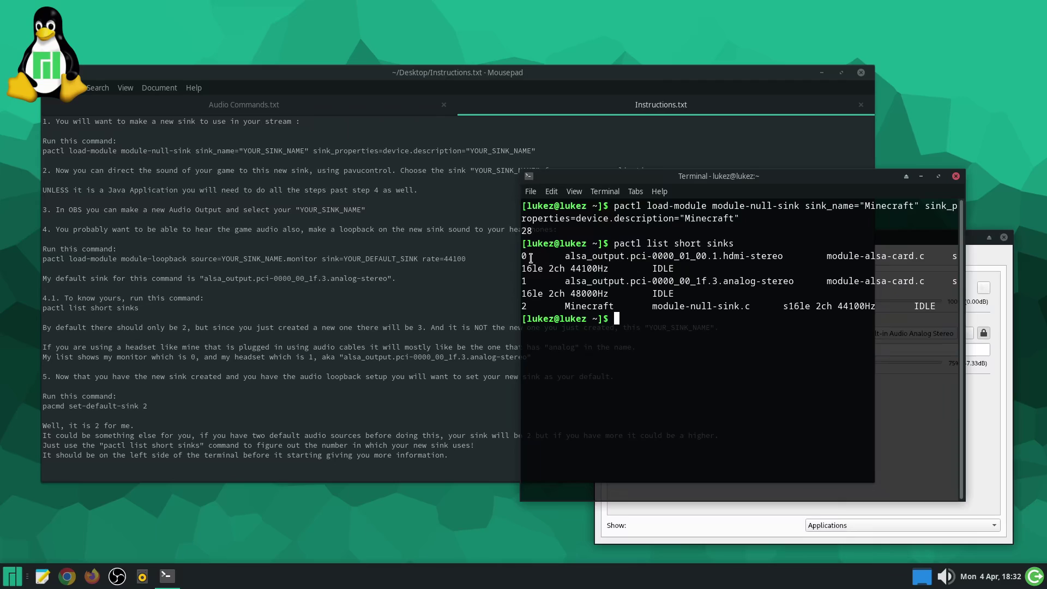
{"action": "left_click_drag", "start_coordinate": [523, 257], "coordinate": [678, 286]}
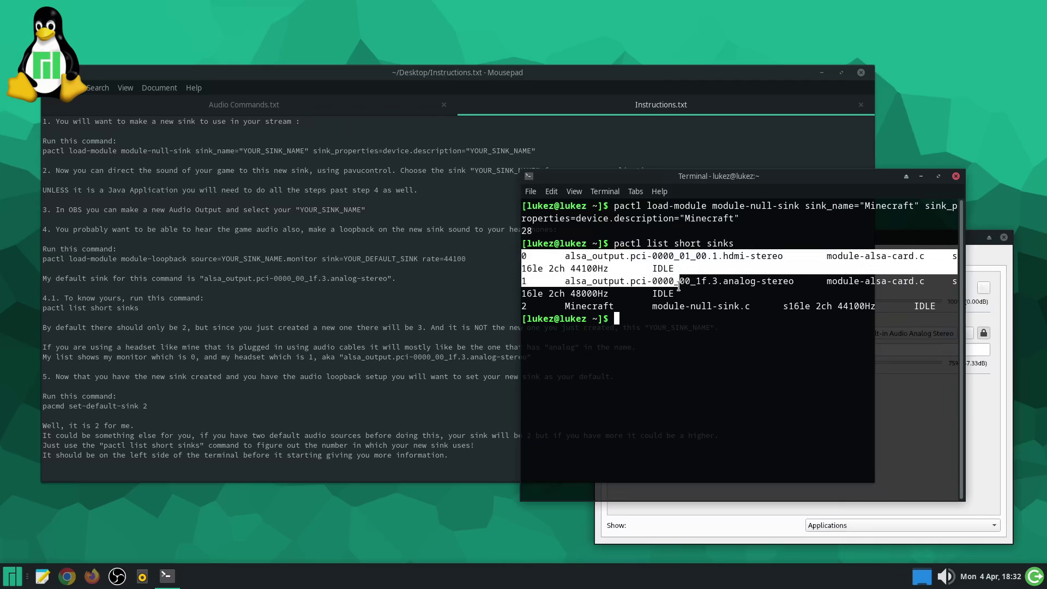
{"action": "left_click", "coordinate": [624, 277]}
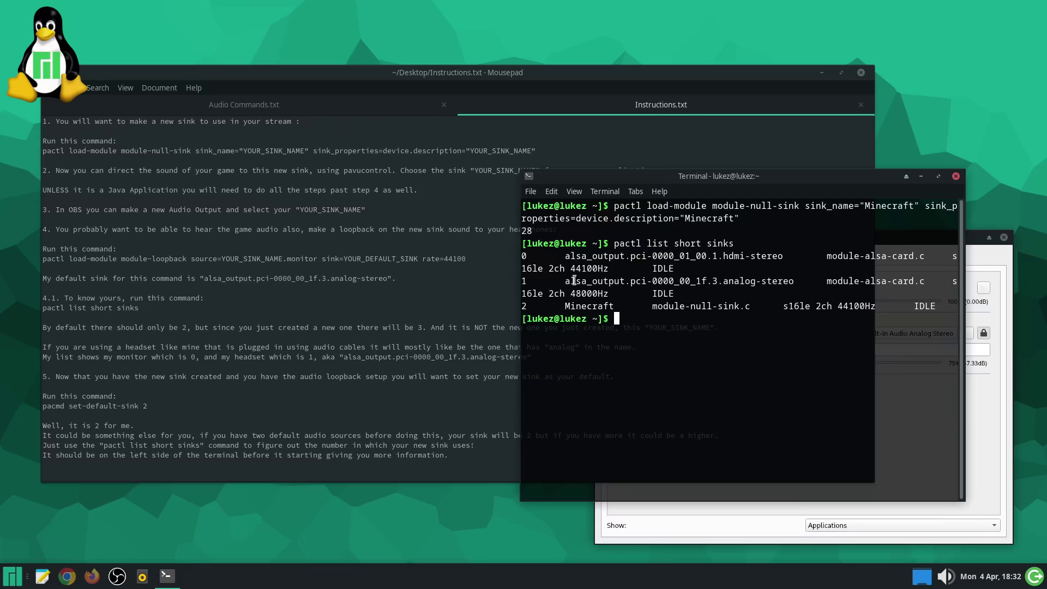
- Highlight the analog-stereo and hdmi sink names, then return to Instructions.txt
{"action": "left_click_drag", "start_coordinate": [525, 281], "coordinate": [802, 282]}
{"action": "left_click", "coordinate": [746, 280]}
{"action": "left_click", "coordinate": [803, 282]}
{"action": "left_click_drag", "start_coordinate": [723, 257], "coordinate": [778, 257]}
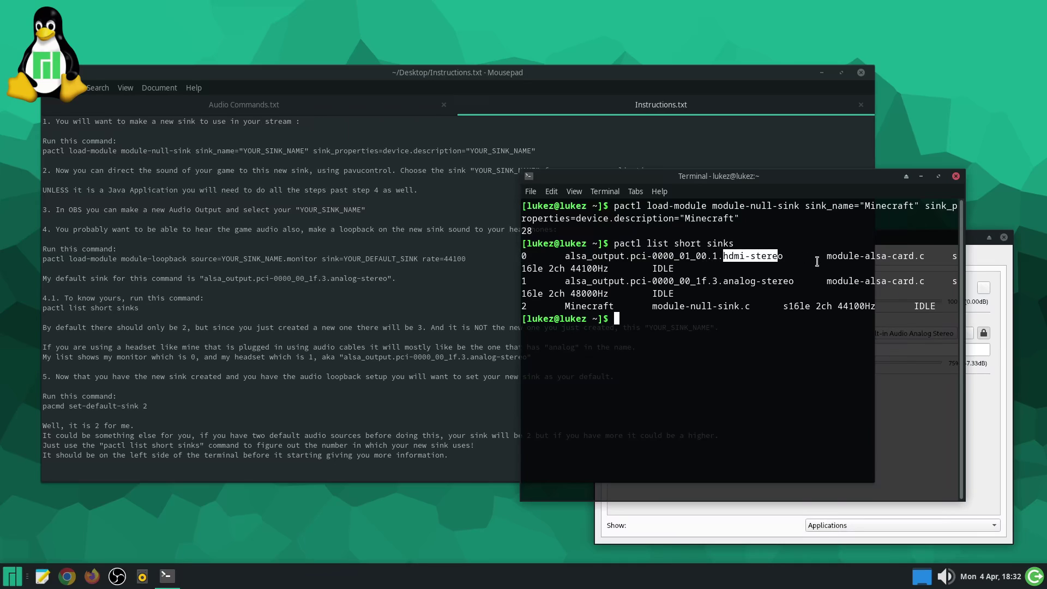
{"action": "left_click", "coordinate": [636, 318]}
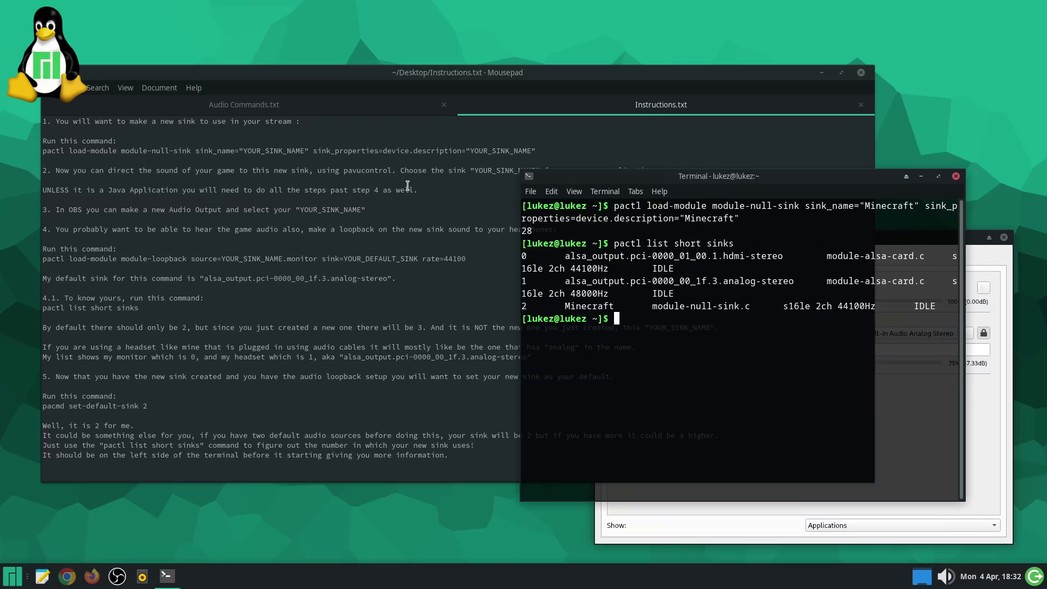
{"action": "left_click", "coordinate": [435, 191]}
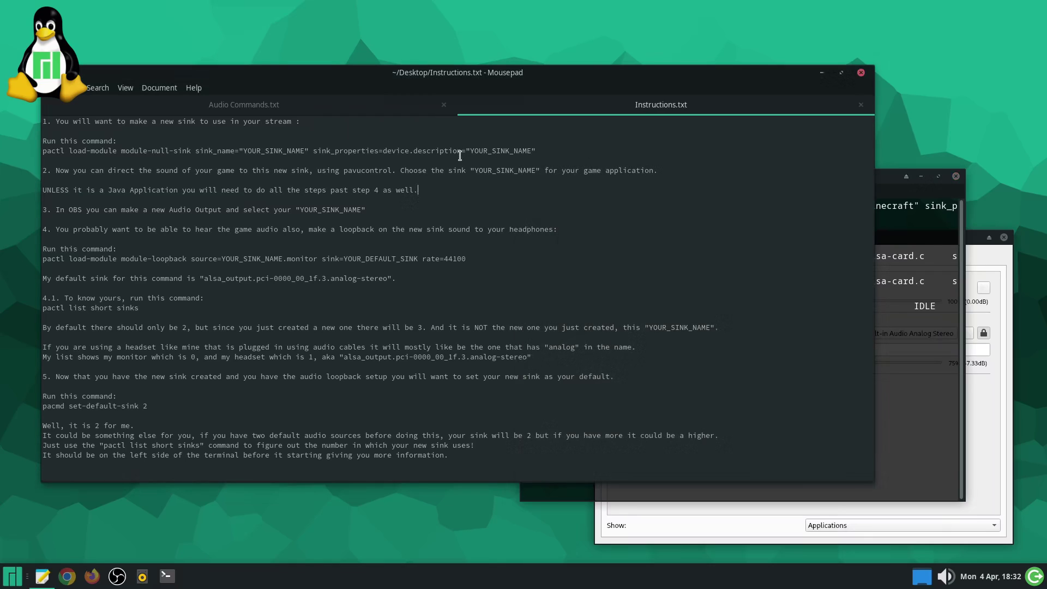
- Bring Volume Control forward and try the Firefox stream's output sink options
{"action": "left_click", "coordinate": [984, 437]}
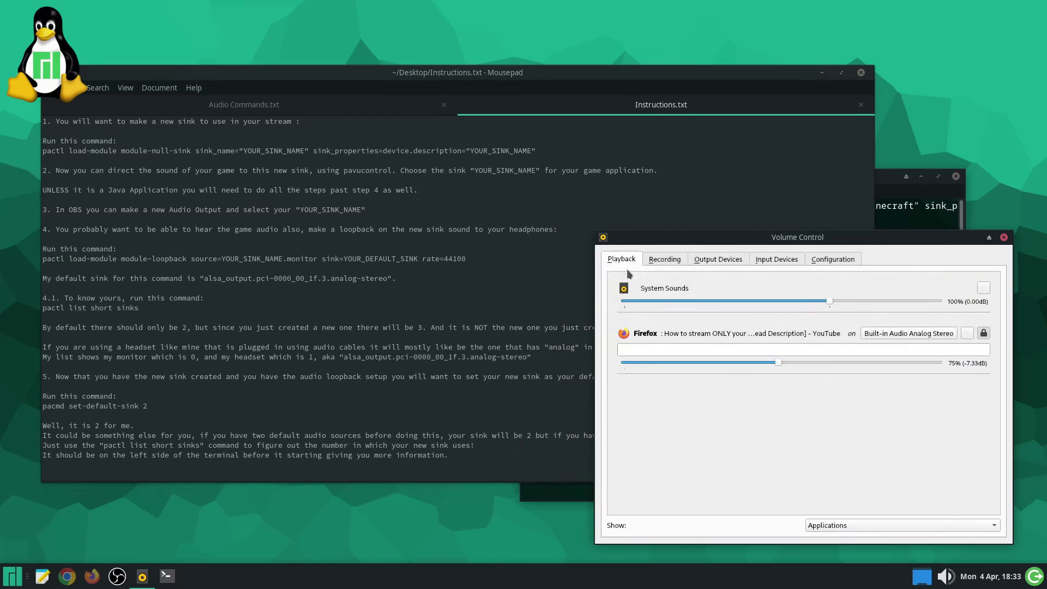
{"action": "right_click", "coordinate": [817, 370]}
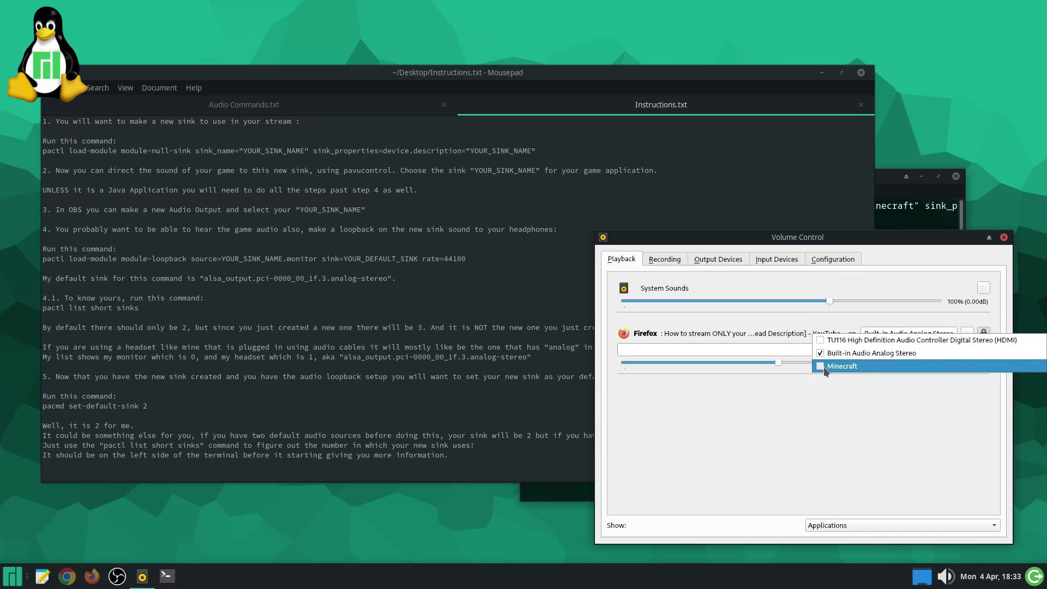
{"action": "left_click", "coordinate": [824, 366]}
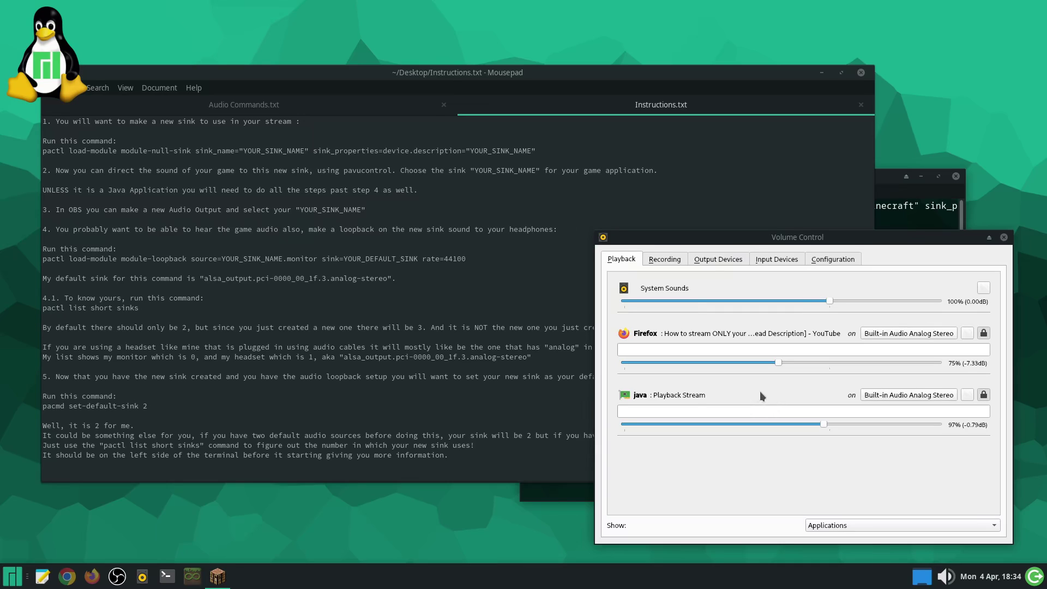
- Repeatedly try routing the java stream to Minecraft; it stays on Built-in Audio Analog Stereo
{"action": "left_click", "coordinate": [920, 395]}
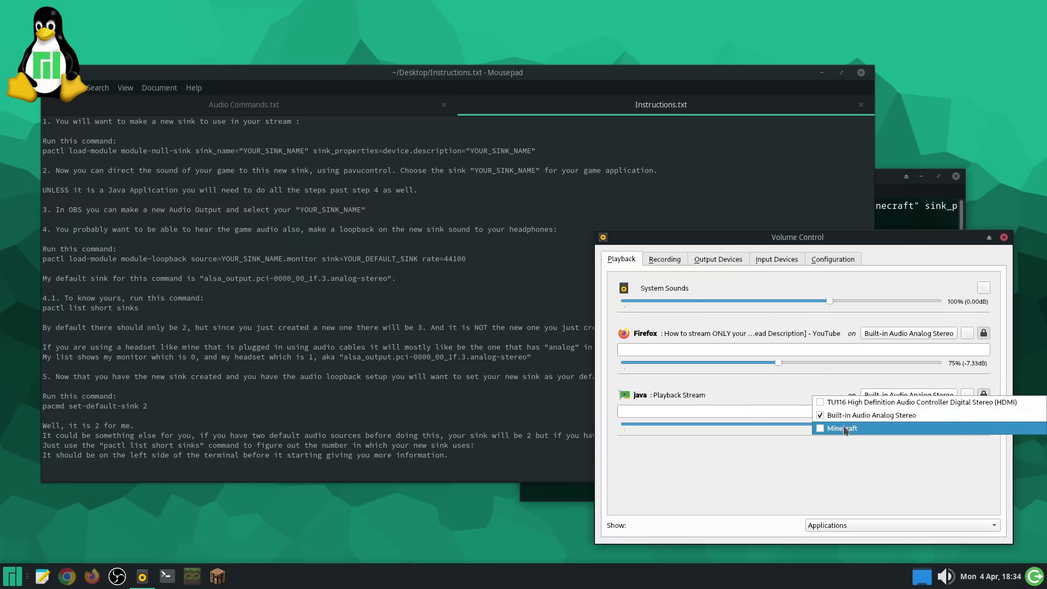
{"action": "left_click", "coordinate": [845, 428]}
{"action": "left_click", "coordinate": [872, 395]}
{"action": "left_click", "coordinate": [855, 428]}
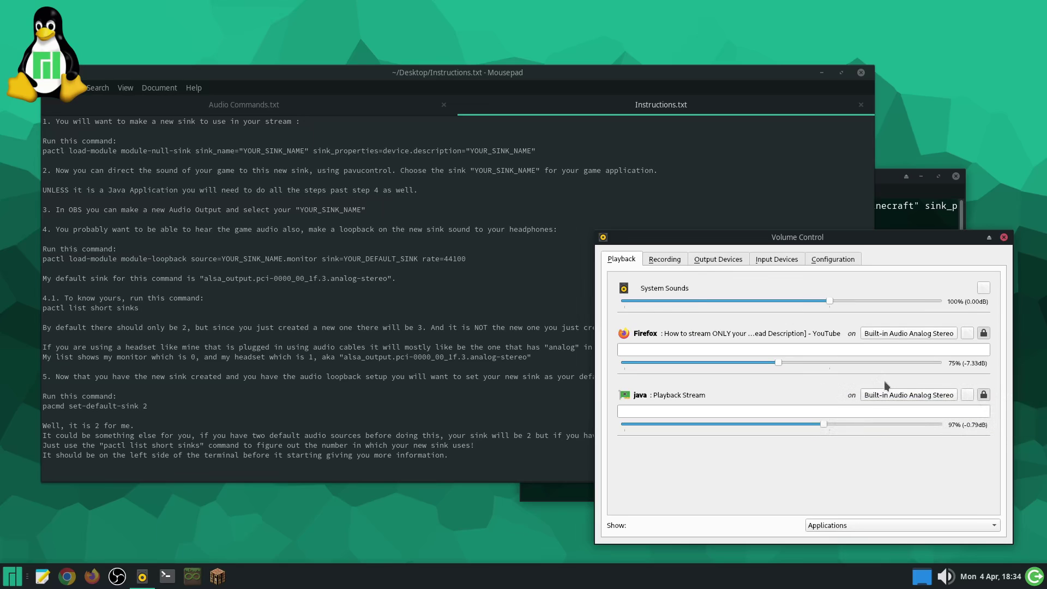
{"action": "left_click", "coordinate": [884, 395]}
{"action": "left_click", "coordinate": [856, 428]}
{"action": "left_click", "coordinate": [867, 396]}
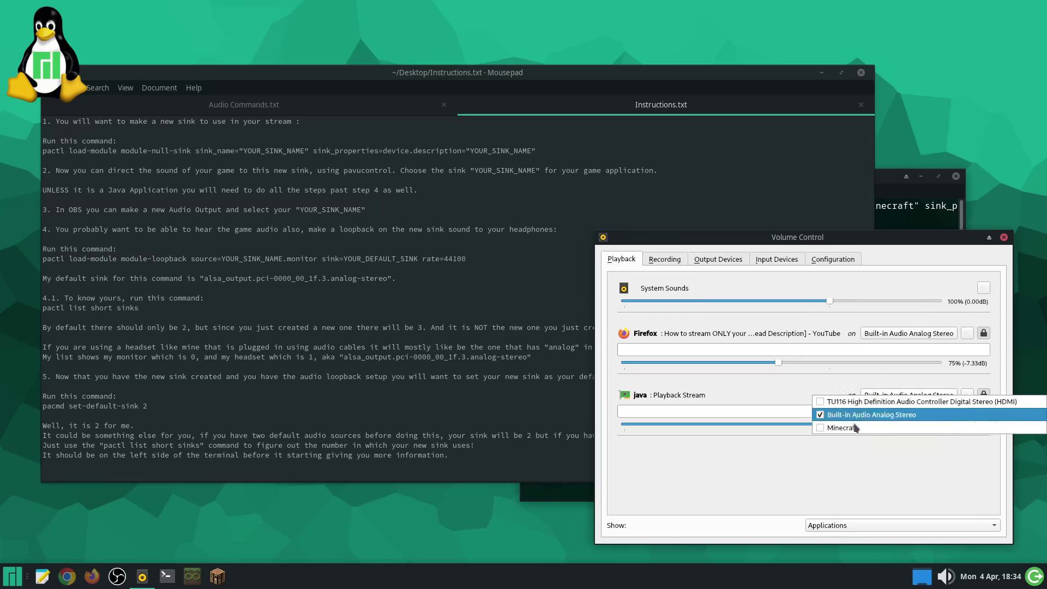
{"action": "left_click", "coordinate": [851, 426]}
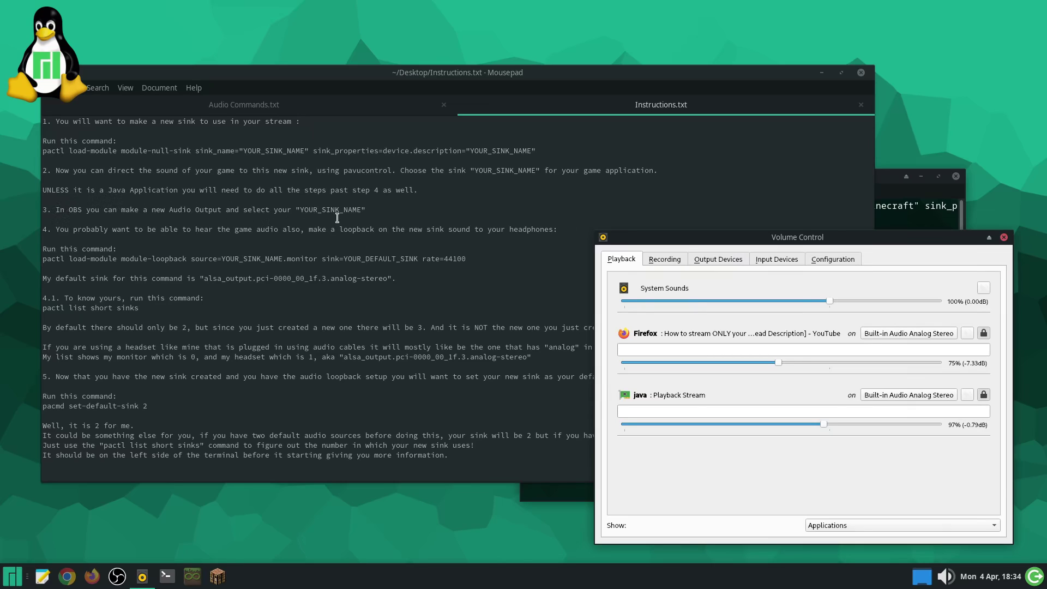
{"action": "key", "text": "alt+Tab"}
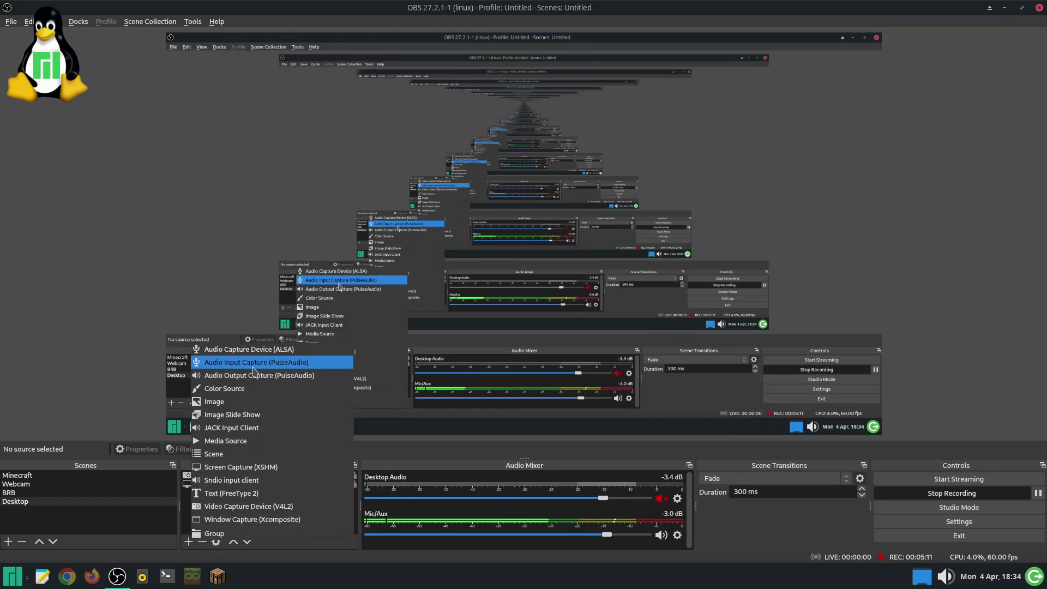
- Add an Audio Output Capture source named 'MCAudio2' capturing the Minecraft device
{"action": "left_click", "coordinate": [252, 376]}
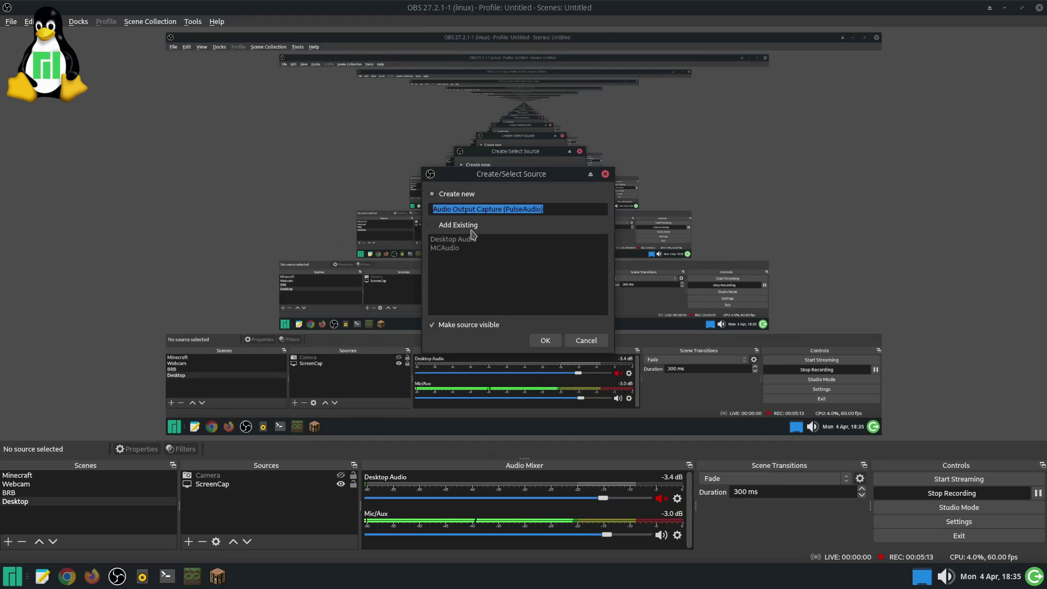
{"action": "type", "text": "M"}
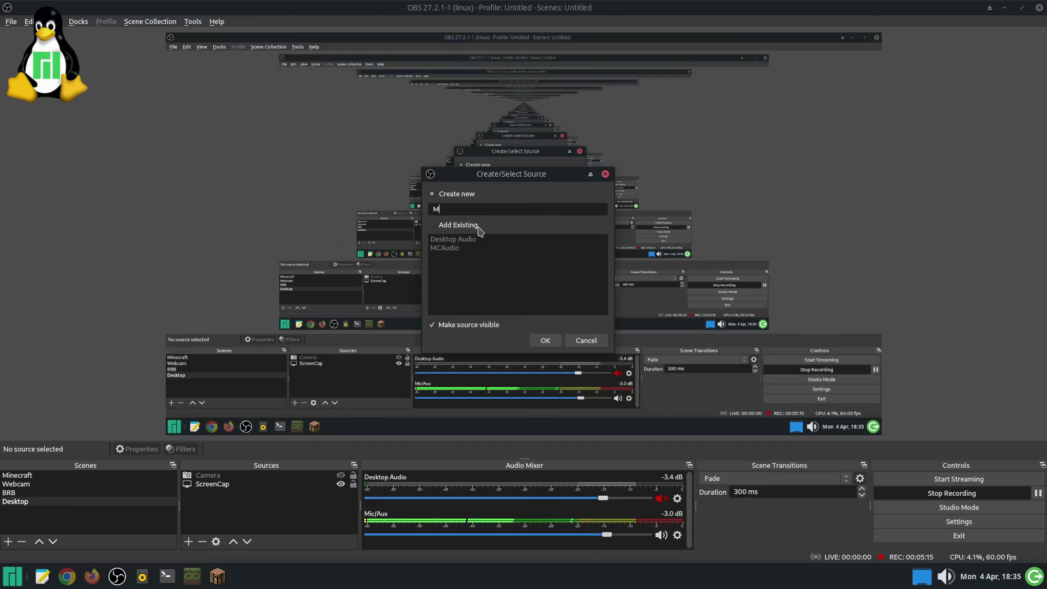
{"action": "type", "text": "CAud"}
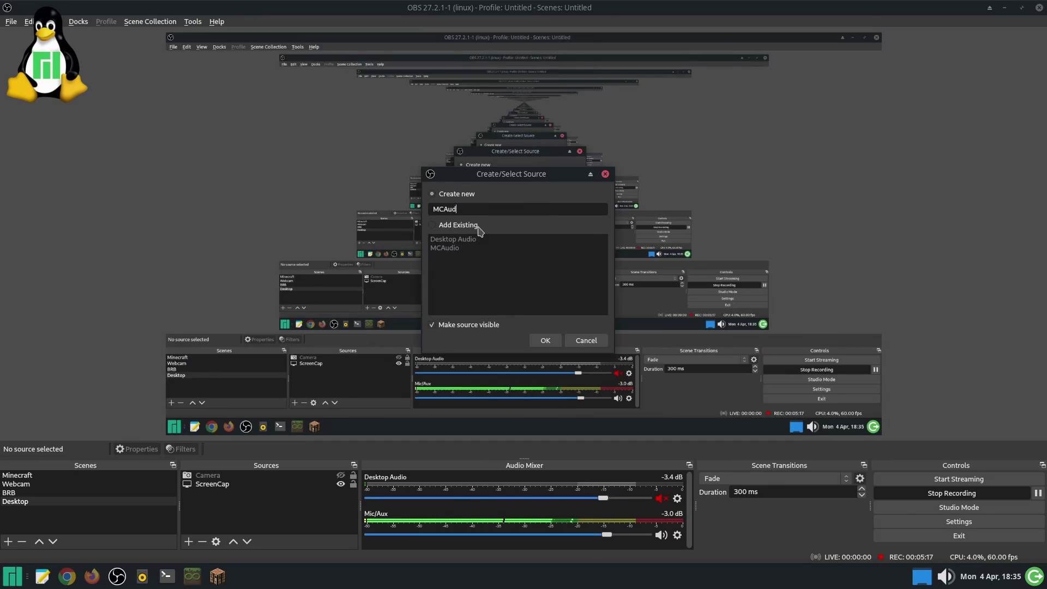
{"action": "type", "text": "io2"}
{"action": "key", "text": "Return"}
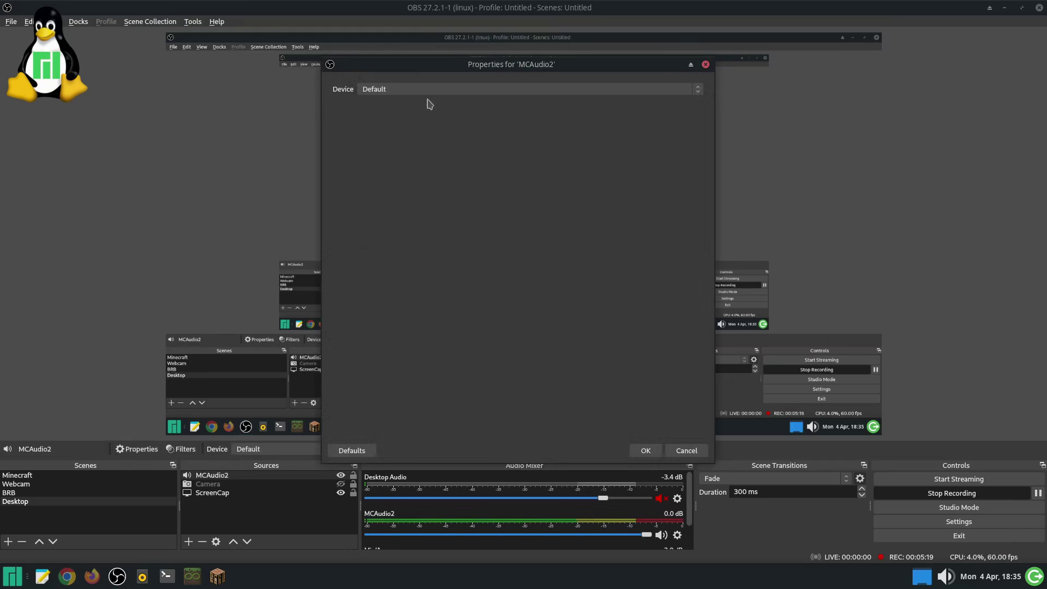
{"action": "left_click", "coordinate": [431, 89]}
{"action": "left_click", "coordinate": [387, 134]}
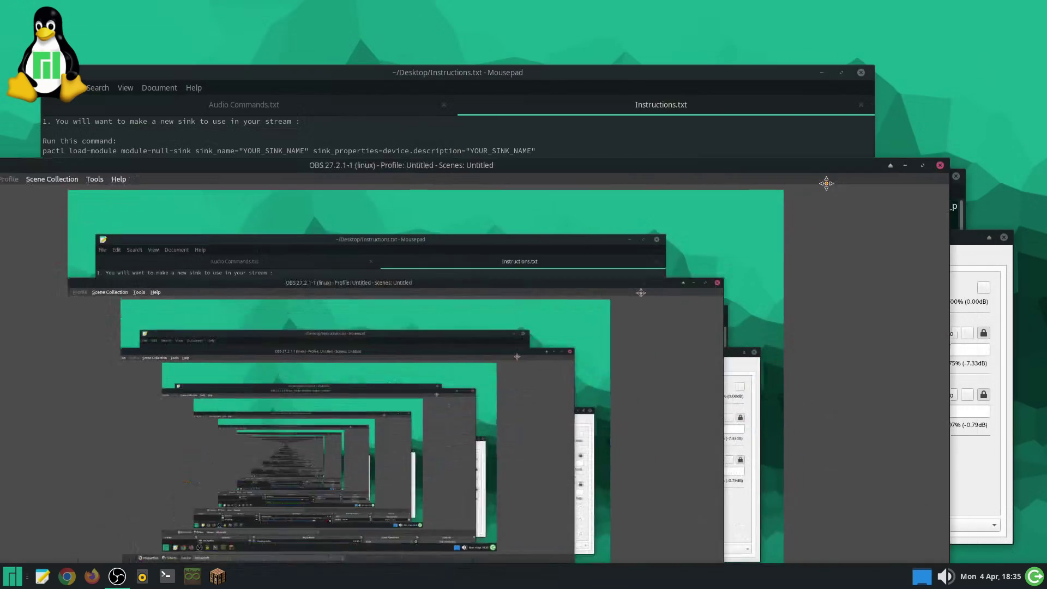
- Route Firefox's playback to the Minecraft sink and bring the Firefox window forward
{"action": "left_click", "coordinate": [904, 165]}
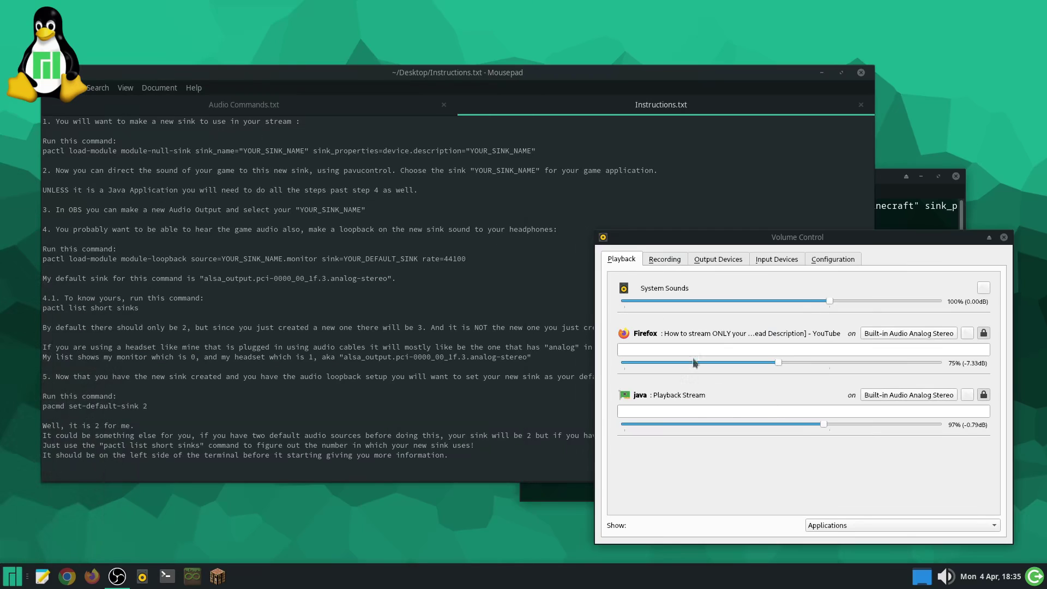
{"action": "left_click", "coordinate": [906, 334]}
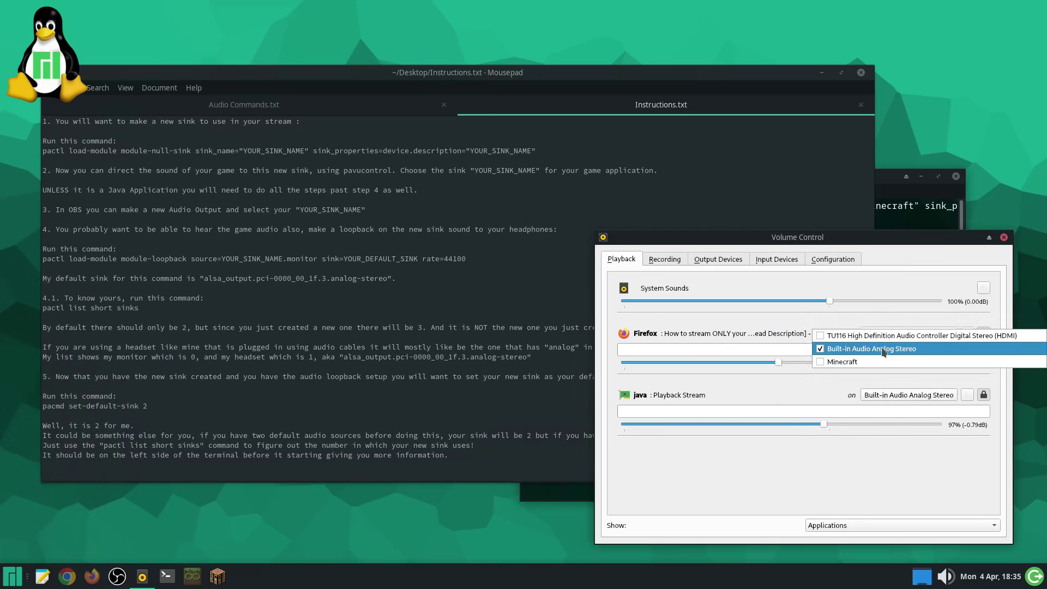
{"action": "left_click", "coordinate": [856, 361]}
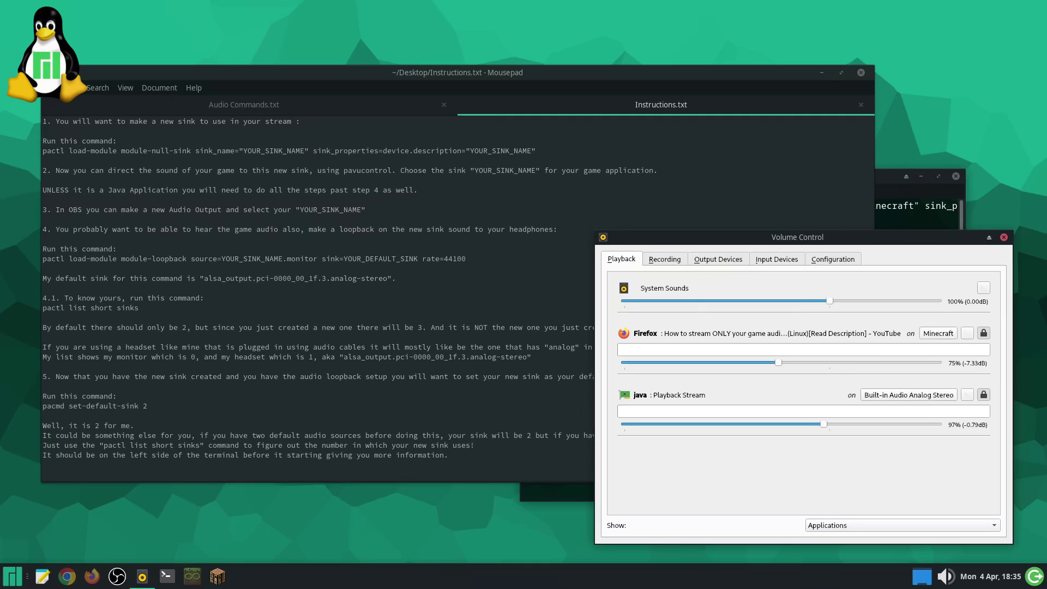
{"action": "key", "text": "alt+Tab"}
{"action": "left_click", "coordinate": [92, 576]}
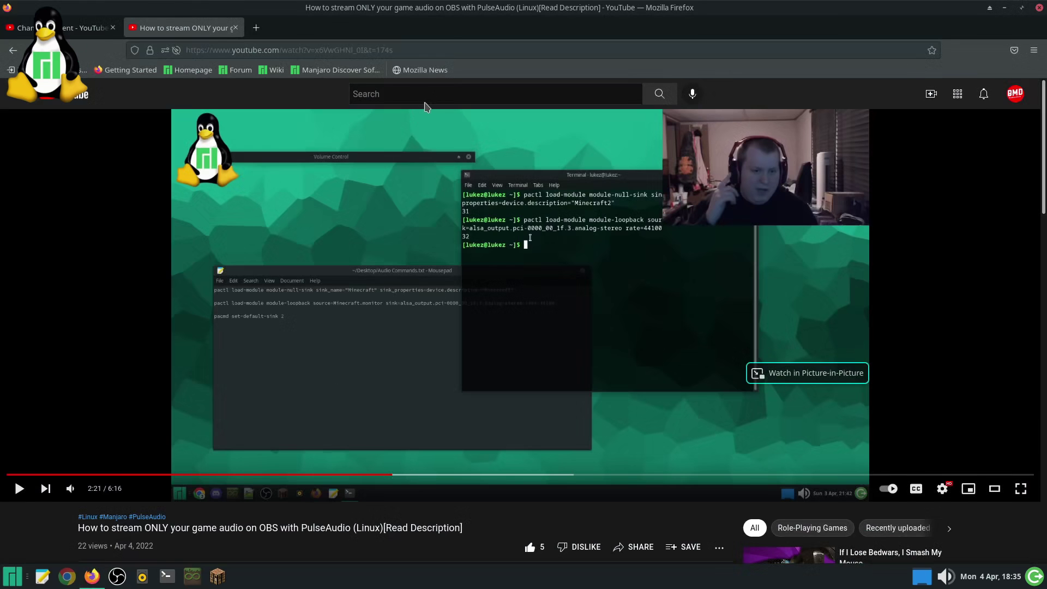
- Play the tutorial briefly to 2:26, pause it, and minimize Firefox
{"action": "left_click", "coordinate": [518, 304]}
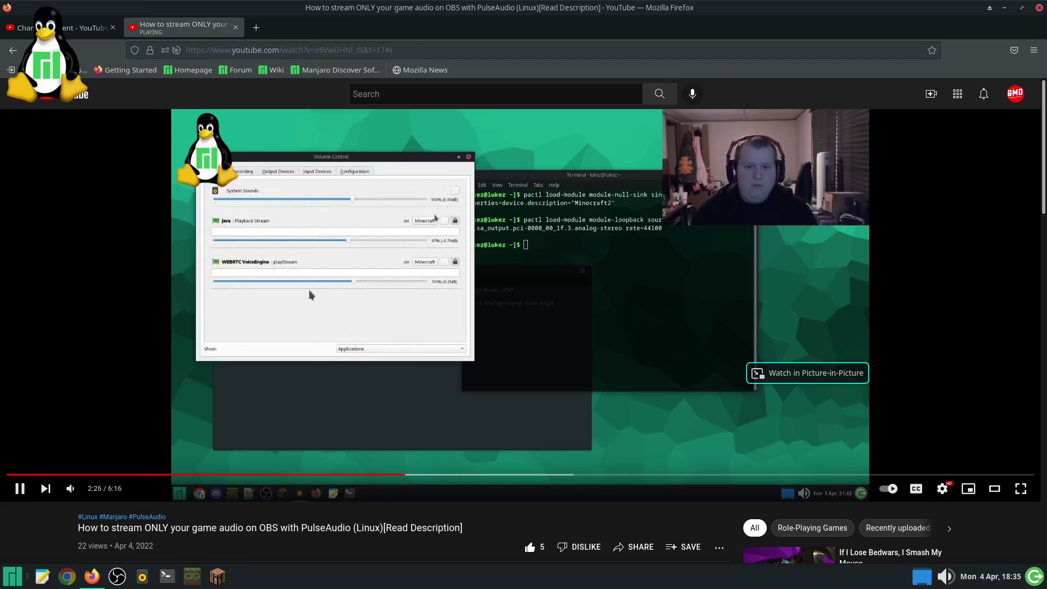
{"action": "left_click", "coordinate": [518, 304]}
{"action": "left_click", "coordinate": [1004, 8]}
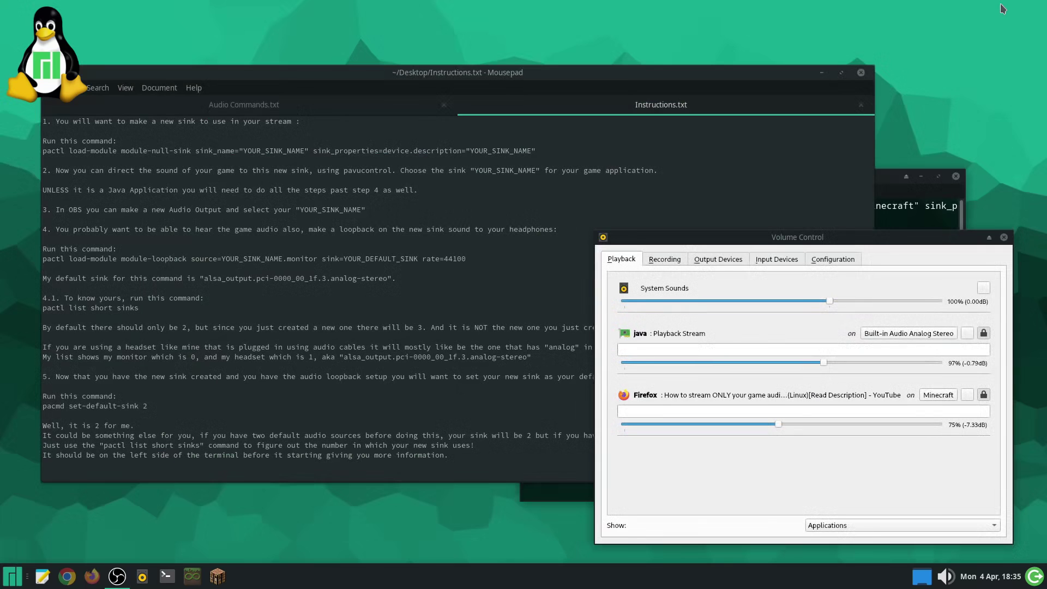
- Paste the loopback command from Instructions.txt at the terminal prompt
{"action": "left_click", "coordinate": [565, 491]}
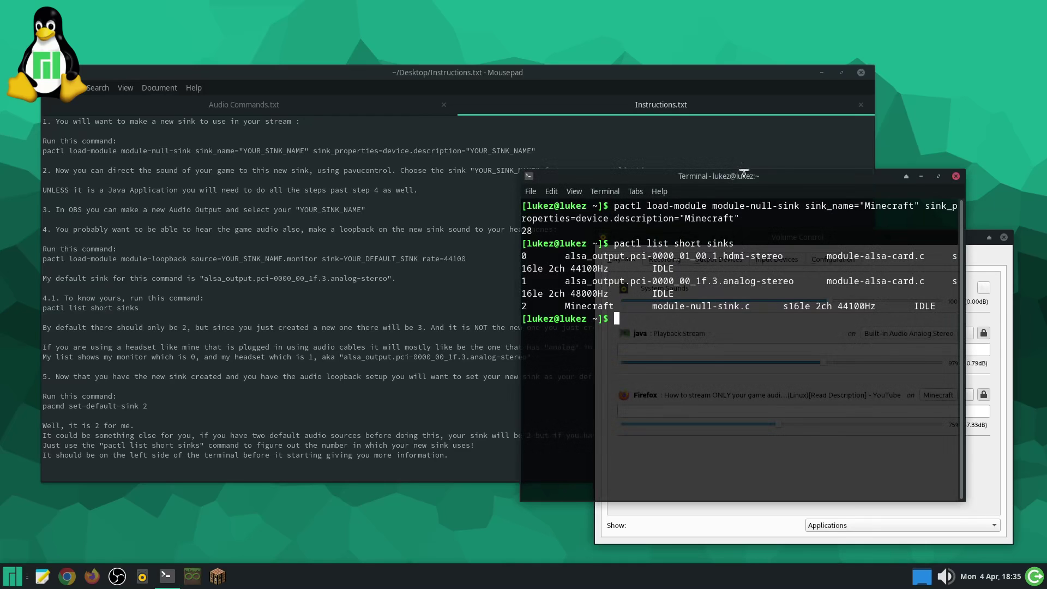
{"action": "left_click_drag", "start_coordinate": [735, 182], "coordinate": [688, 210]}
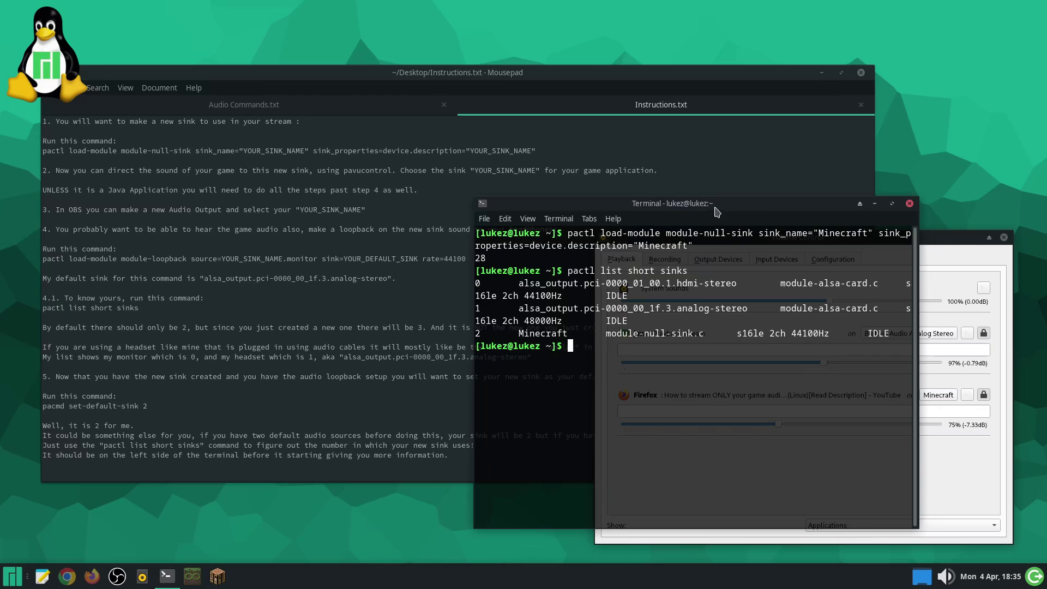
{"action": "mouse_move", "coordinate": [711, 203]}
{"action": "left_mouse_down"}
{"action": "mouse_move", "coordinate": [795, 143]}
{"action": "mouse_move", "coordinate": [800, 88]}
{"action": "left_mouse_up"}
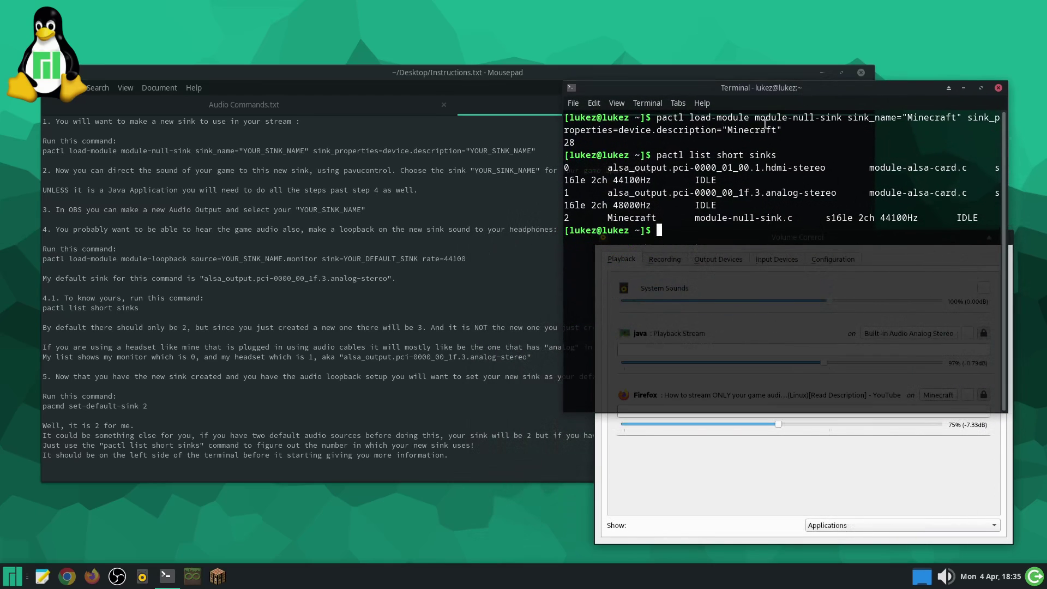
{"action": "left_click_drag", "start_coordinate": [607, 192], "coordinate": [836, 197]}
{"action": "left_click", "coordinate": [612, 196]}
{"action": "left_click_drag", "start_coordinate": [467, 259], "coordinate": [44, 256]}
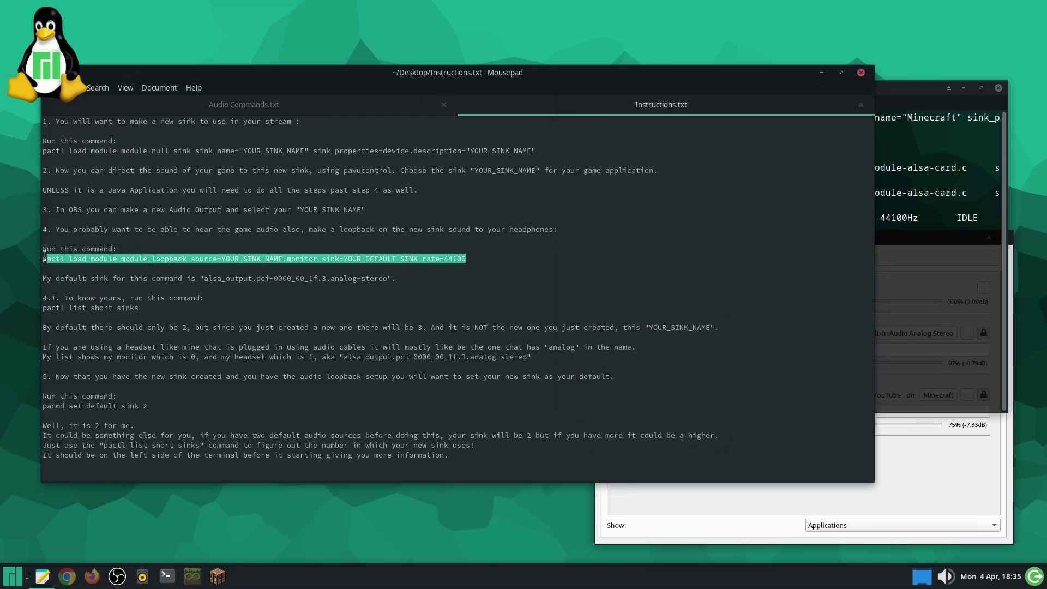
{"action": "left_click", "coordinate": [907, 295]}
{"action": "right_click", "coordinate": [740, 266]}
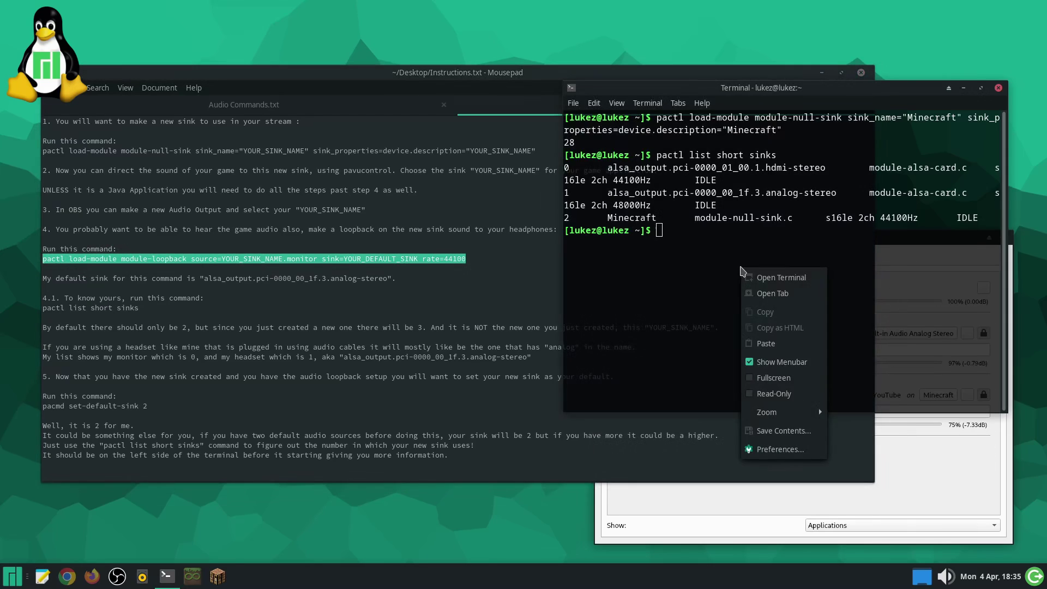
{"action": "left_click", "coordinate": [756, 337]}
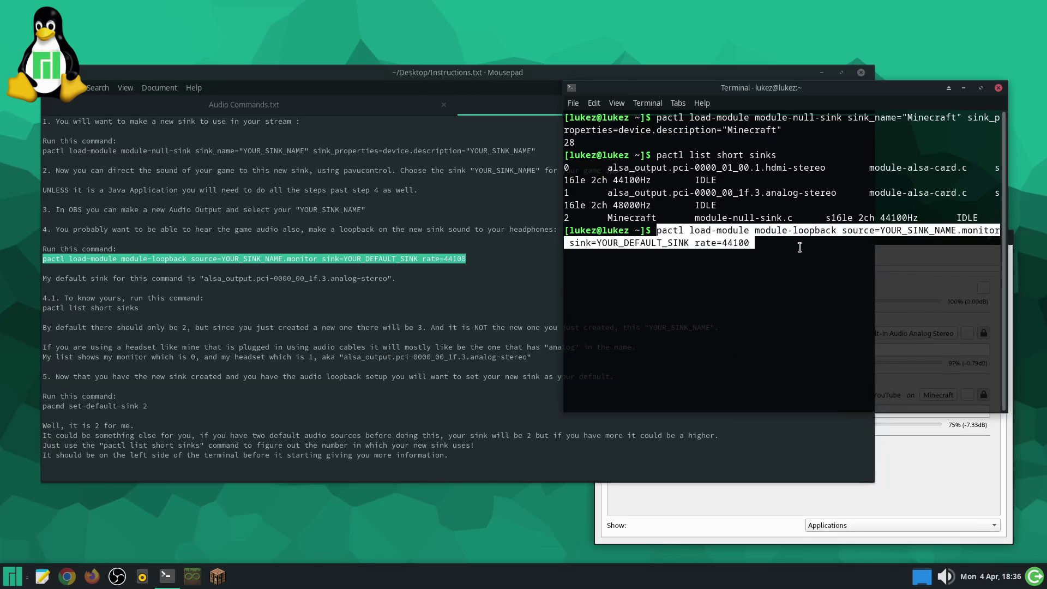
- Replace YOUR_DEFAULT_SINK with alsa_output.pci-0000_00_1f.3.analog-stereo in the loopback command
{"action": "key", "text": "Left"}
{"action": "key", "text": "Left"}
{"action": "key", "text": "Left"}
{"action": "key", "text": "Left"}
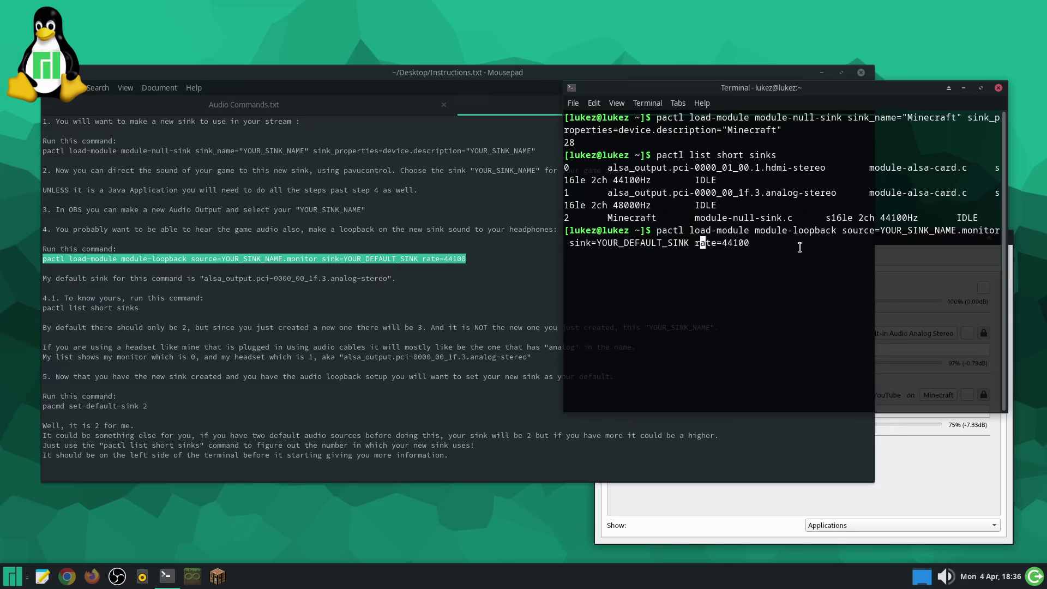
{"action": "key", "text": "Left"}
{"action": "key", "text": "Left"}
{"action": "left_click_drag", "start_coordinate": [608, 193], "coordinate": [838, 192]}
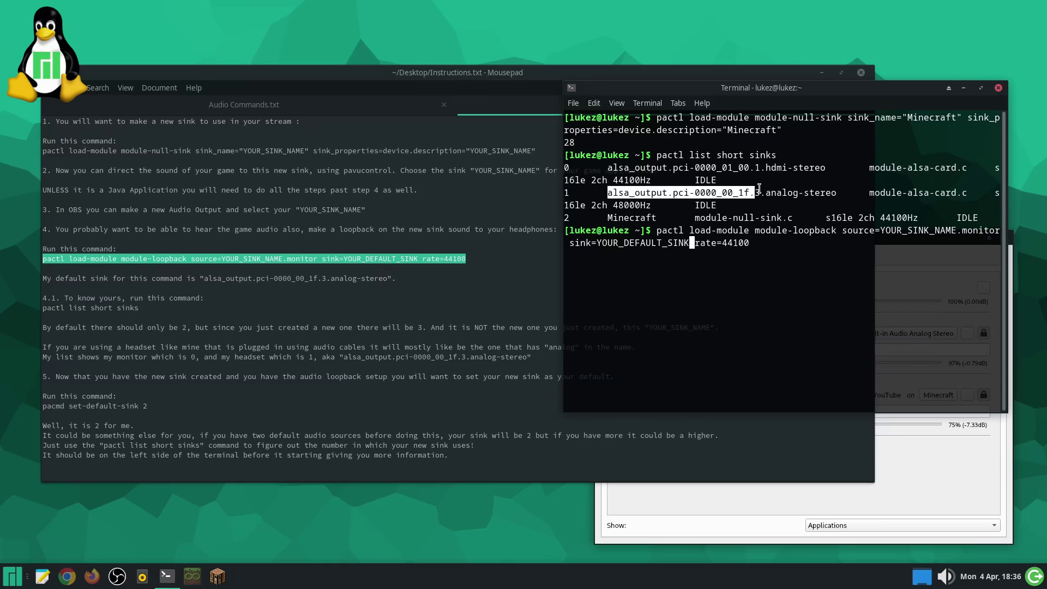
{"action": "right_click", "coordinate": [821, 198]}
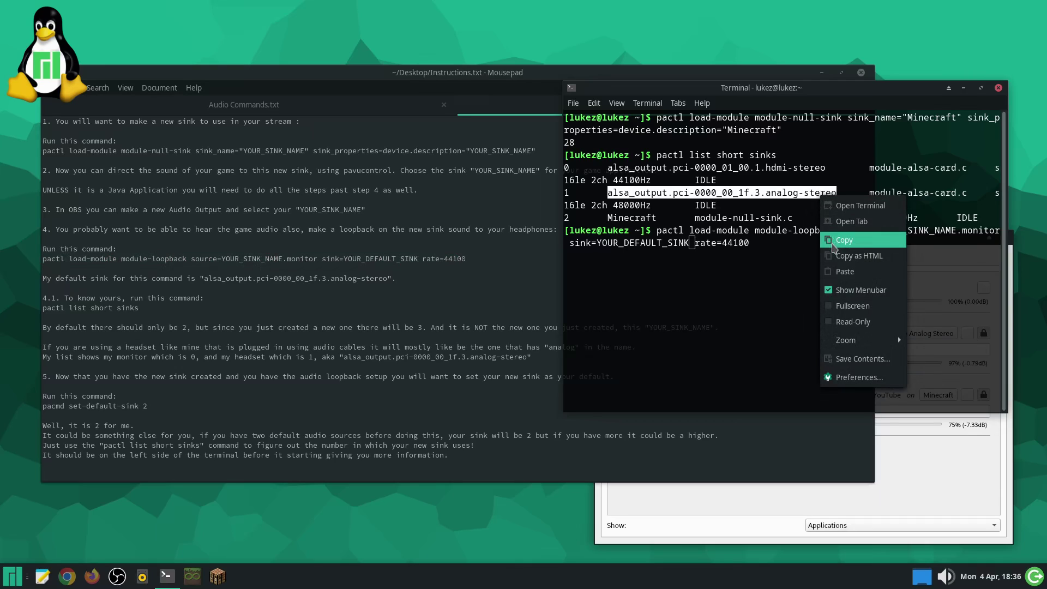
{"action": "left_click", "coordinate": [837, 240]}
{"action": "key", "text": "BackSpace"}
{"action": "key", "text": "BackSpace"}
{"action": "key", "text": "BackSpace"}
{"action": "key", "text": "ctrl+shift+v"}
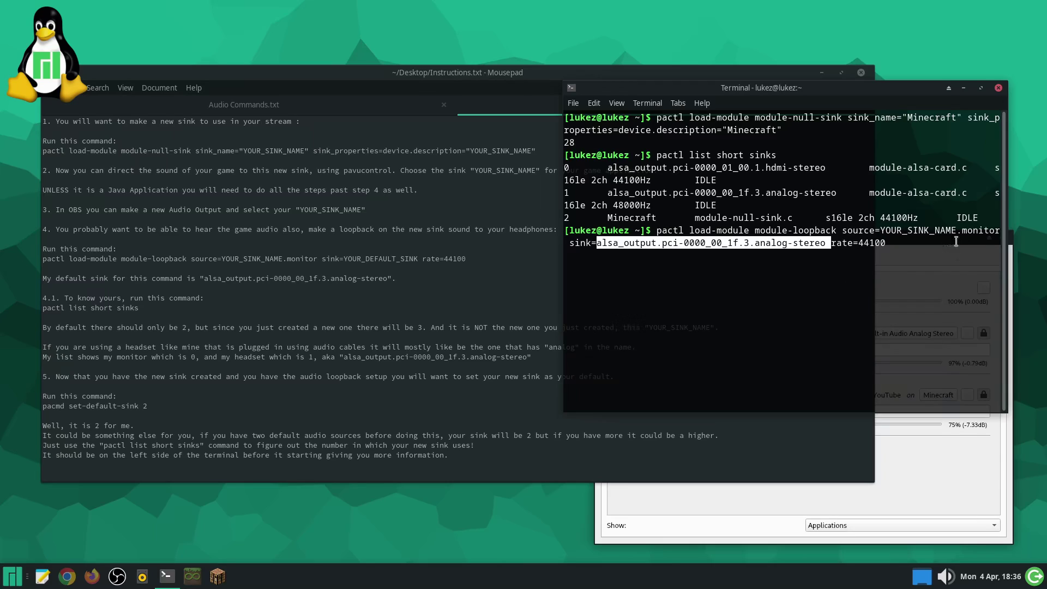
- Replace YOUR_SINK_NAME with 'Minecraft' and run the loopback, loading module 29
{"action": "key", "text": "Left"}
{"action": "key", "text": "Left"}
{"action": "key", "text": "Left"}
{"action": "key", "text": "Left"}
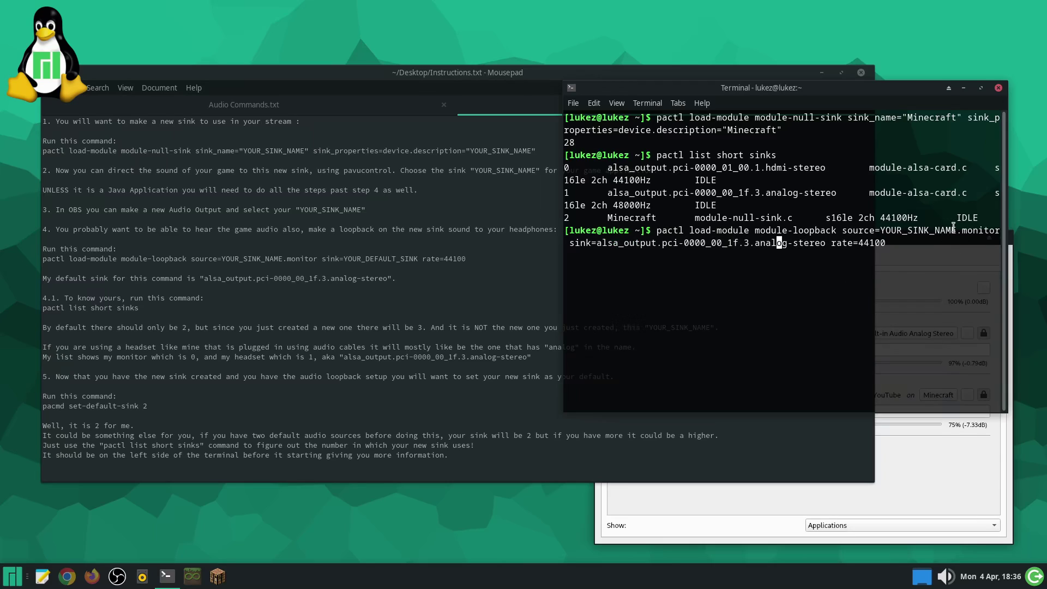
{"action": "key", "text": "Left"}
{"action": "key", "text": "Left"}
{"action": "key", "text": "Left"}
{"action": "key", "text": "Left"}
{"action": "key", "text": "Left"}
{"action": "key", "text": "Left"}
{"action": "key", "text": "Left"}
{"action": "key", "text": "Left"}
{"action": "key", "text": "Left"}
{"action": "key", "text": "Left"}
{"action": "key", "text": "Left"}
{"action": "key", "text": "Left"}
{"action": "key", "text": "Left"}
{"action": "key", "text": "Left"}
{"action": "key", "text": "Left"}
{"action": "key", "text": "Left"}
{"action": "key", "text": "Left"}
{"action": "key", "text": "Left"}
{"action": "key", "text": "Left"}
{"action": "key", "text": "Right"}
{"action": "key", "text": "Right"}
{"action": "key", "text": "BackSpace"}
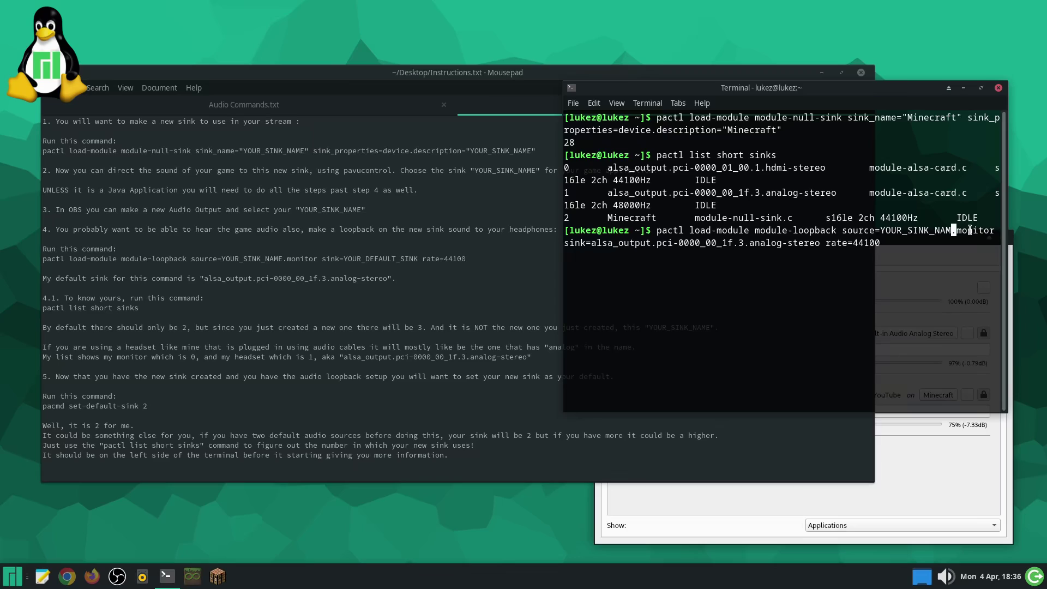
{"action": "key", "text": "BackSpace"}
{"action": "key", "text": "BackSpace"}
{"action": "key", "text": "BackSpace"}
{"action": "key", "text": "BackSpace"}
{"action": "key", "text": "BackSpace"}
{"action": "key", "text": "BackSpace"}
{"action": "key", "text": "BackSpace"}
{"action": "key", "text": "BackSpace"}
{"action": "key", "text": "BackSpace"}
{"action": "key", "text": "BackSpace"}
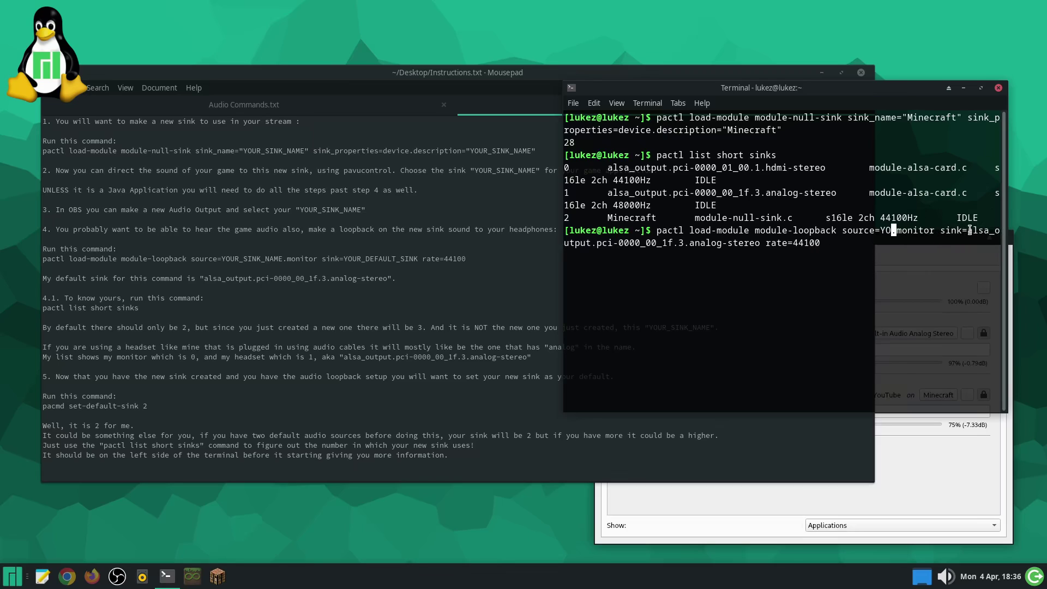
{"action": "key", "text": "BackSpace"}
{"action": "type", "text": "z"}
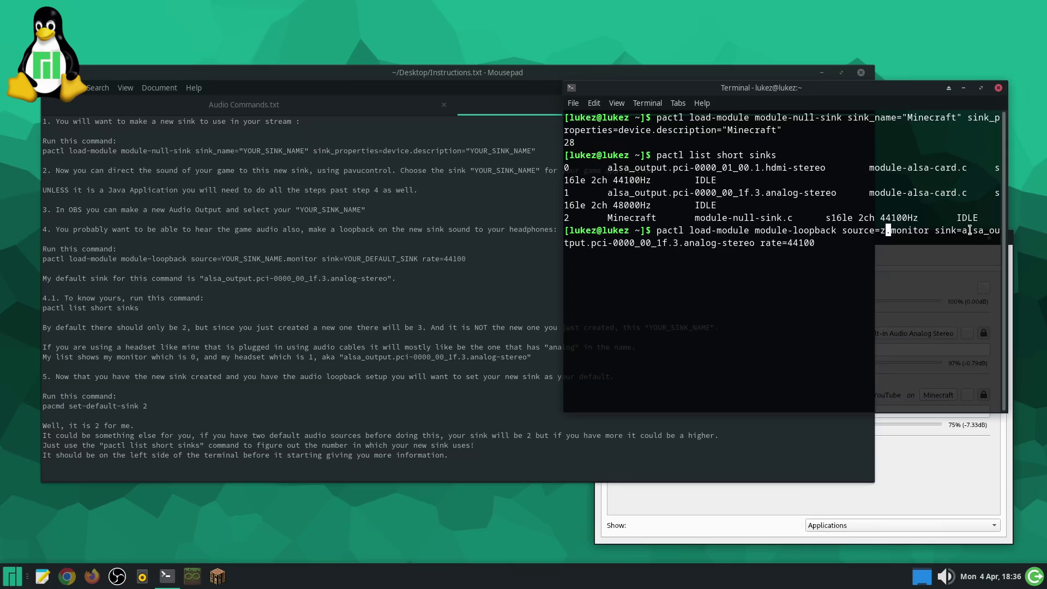
{"action": "key", "text": "BackSpace"}
{"action": "type", "text": "Minec"}
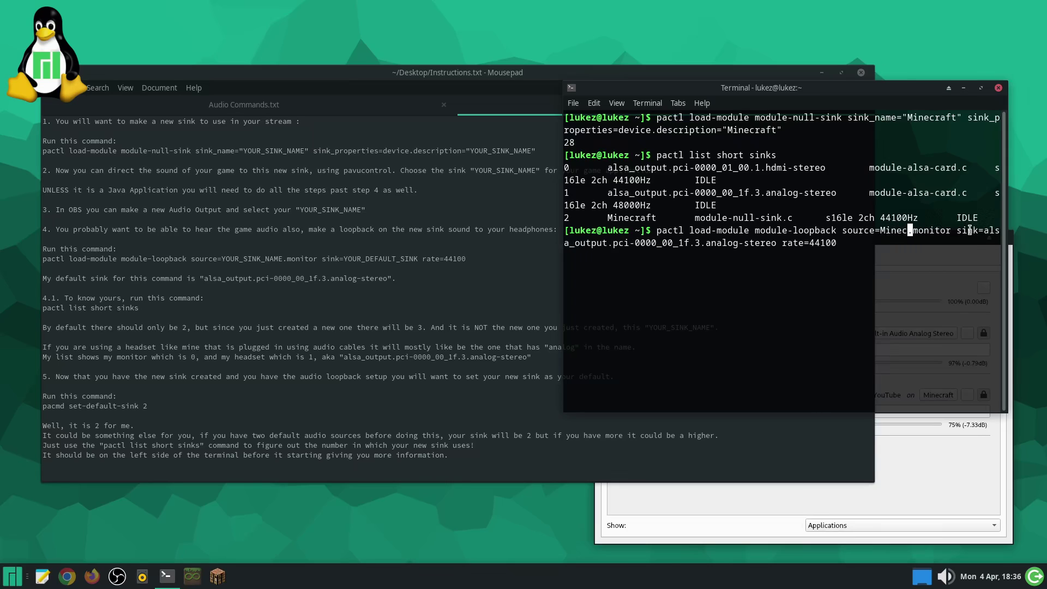
{"action": "type", "text": "raft"}
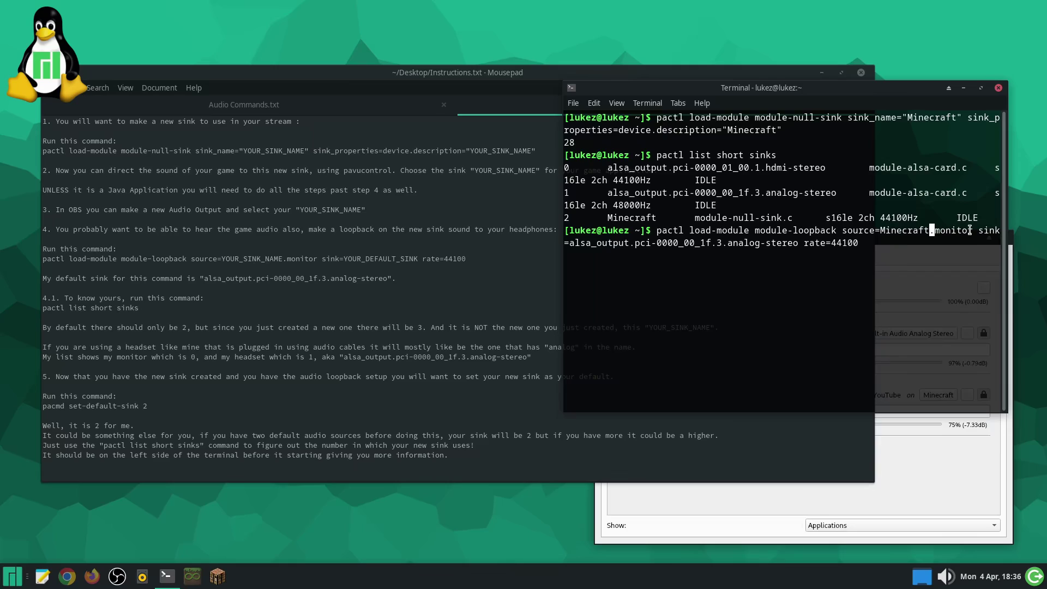
{"action": "key", "text": "Return"}
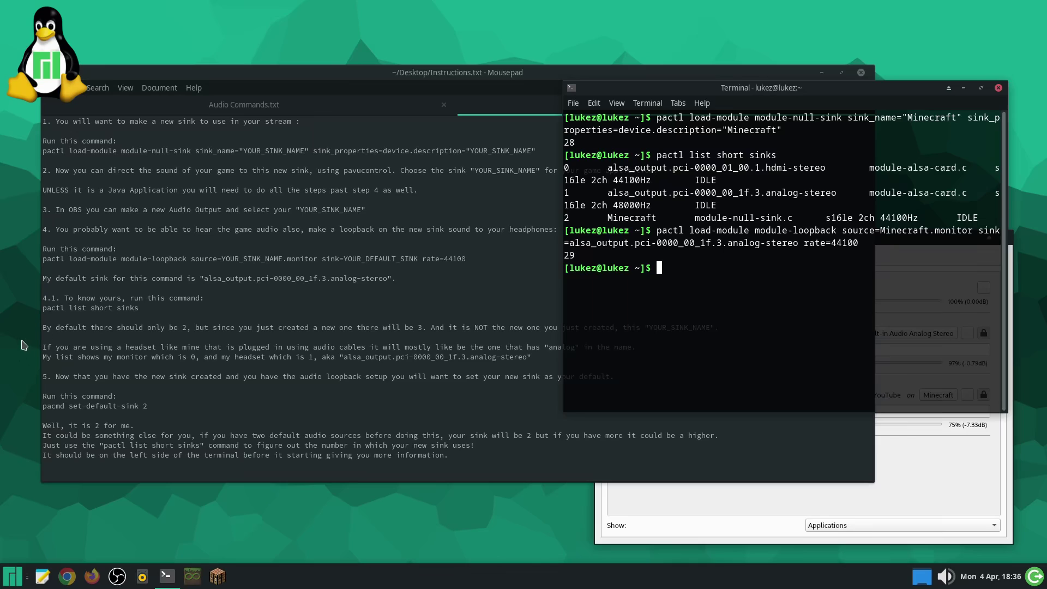
- Bring the Firefox tutorial forward, play it briefly, then pause it
{"action": "left_click", "coordinate": [92, 576]}
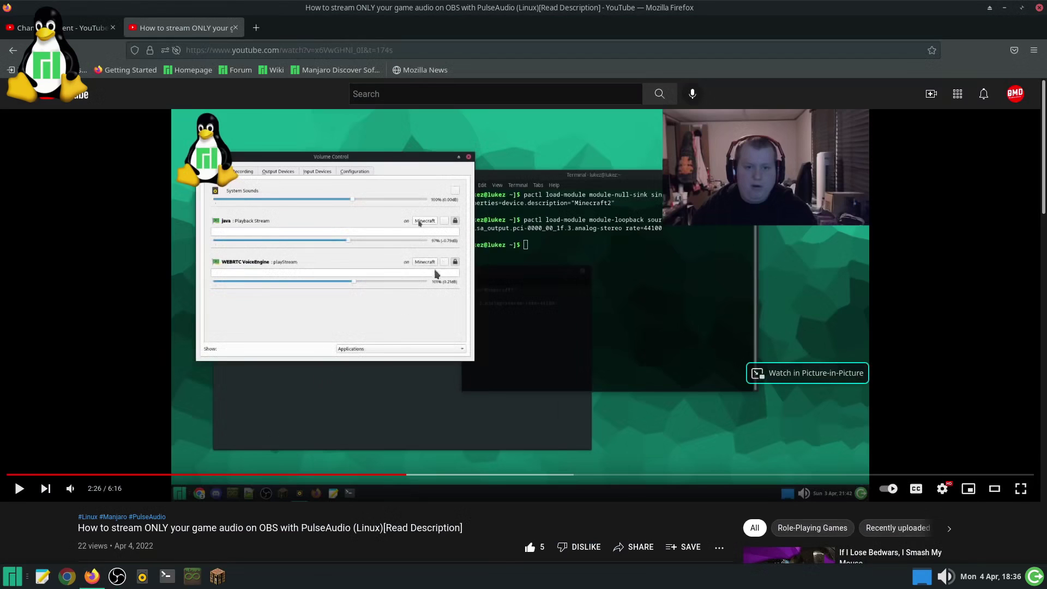
{"action": "left_click", "coordinate": [407, 302]}
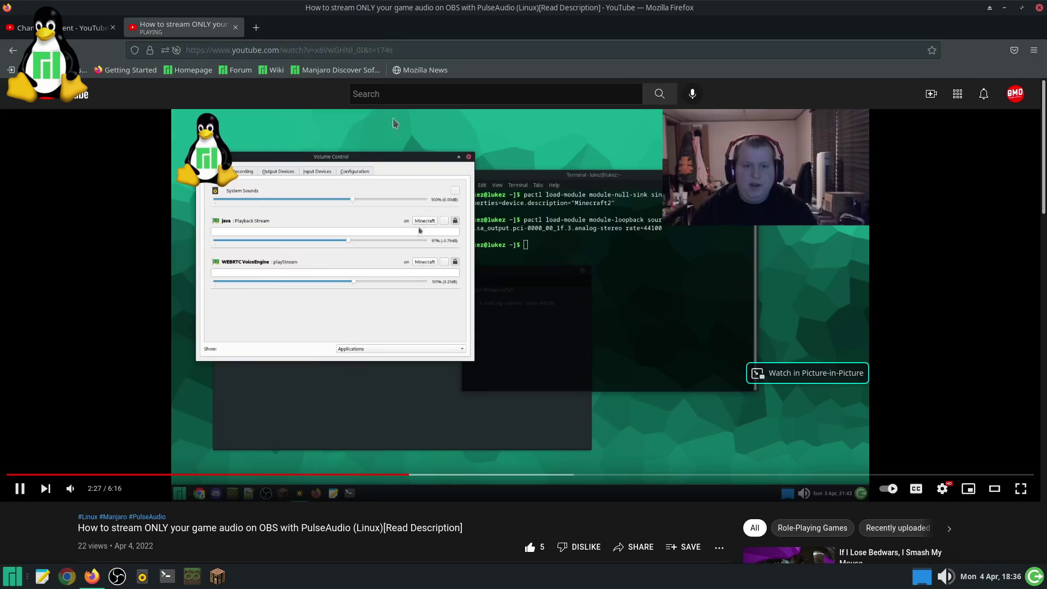
{"action": "left_click", "coordinate": [480, 286]}
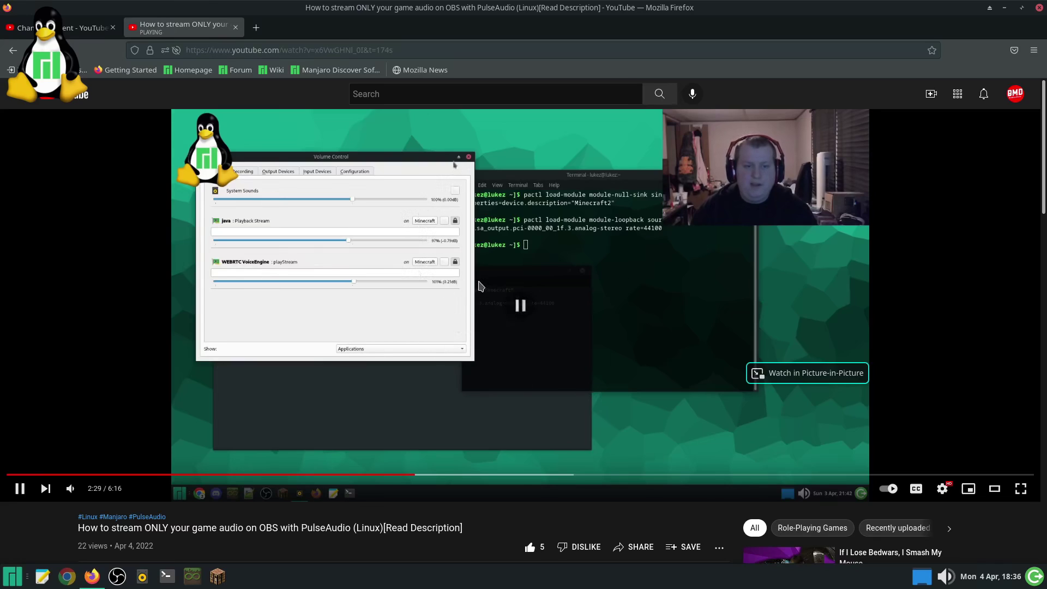
- Route Firefox's playback stream to Built-in Audio Analog Stereo in the volume mixer
{"action": "key", "text": "alt+Tab"}
{"action": "left_click", "coordinate": [937, 394]}
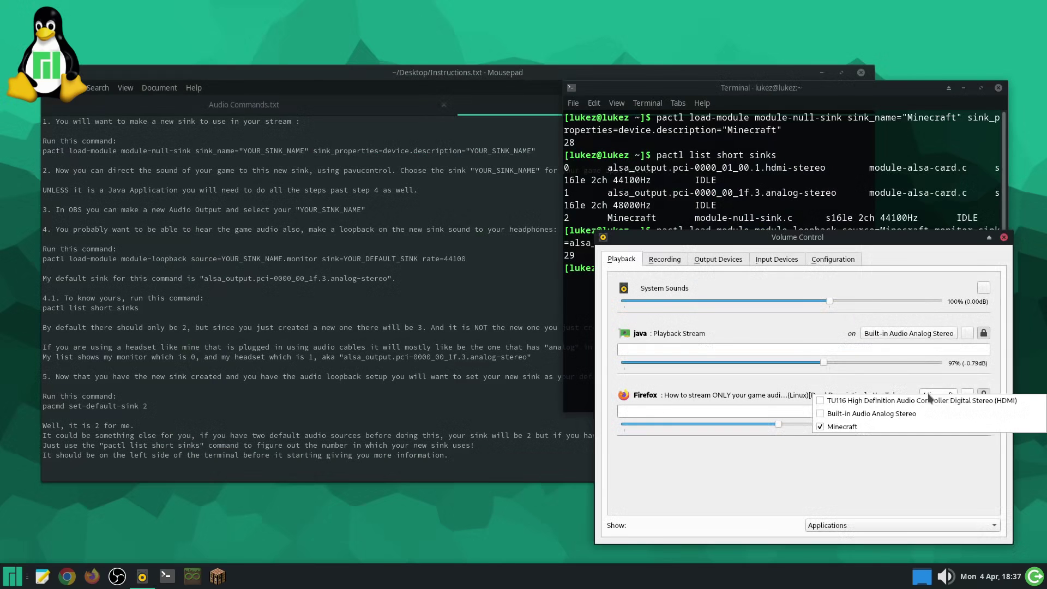
{"action": "left_click", "coordinate": [864, 415]}
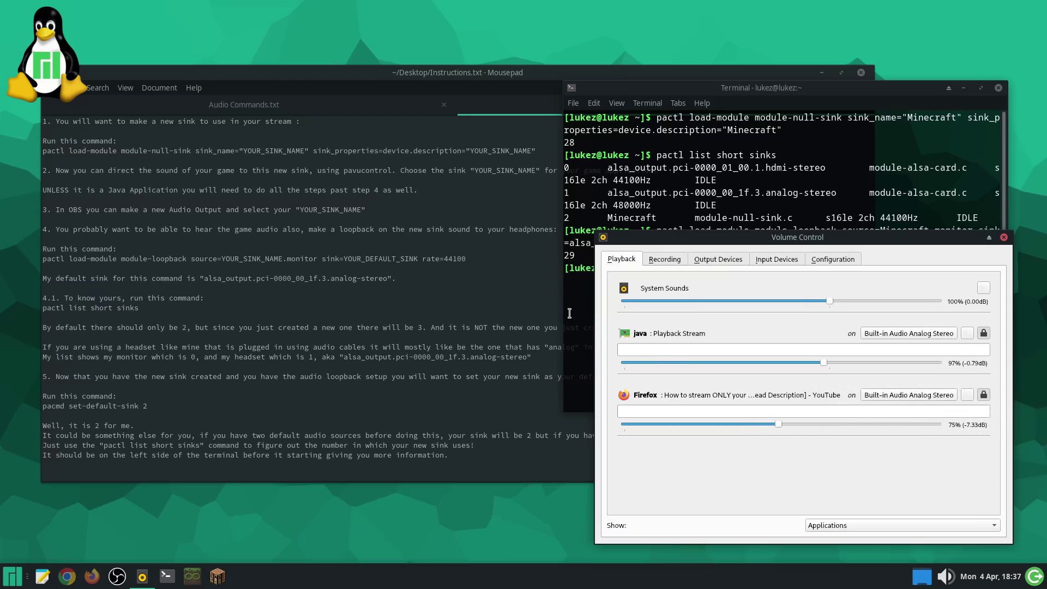
- Review the java stream's output device choices, leaving them unchanged
{"action": "left_click", "coordinate": [584, 297]}
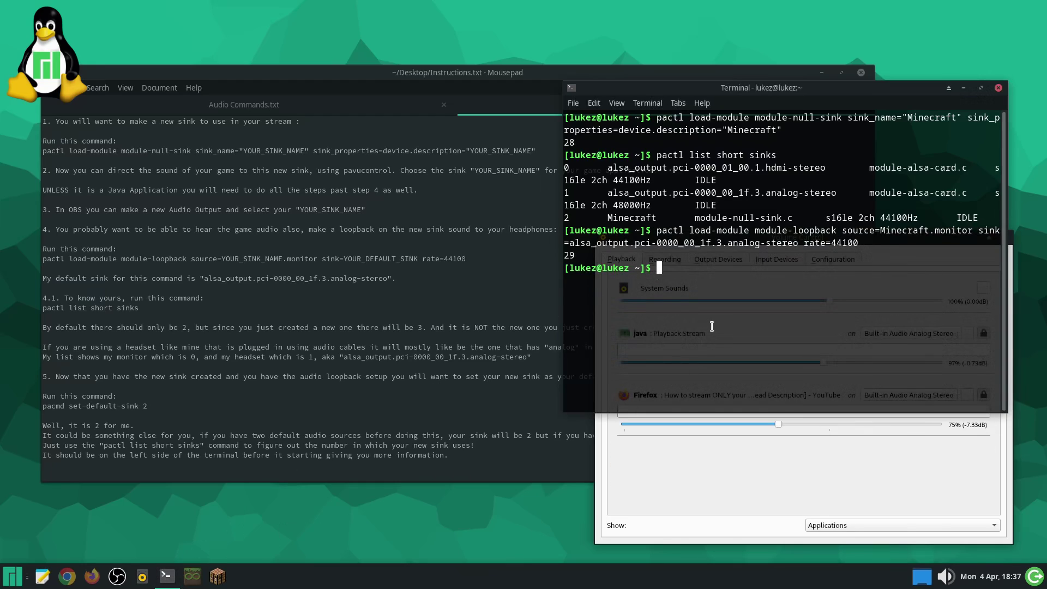
{"action": "left_click", "coordinate": [844, 435]}
{"action": "left_click", "coordinate": [885, 334]}
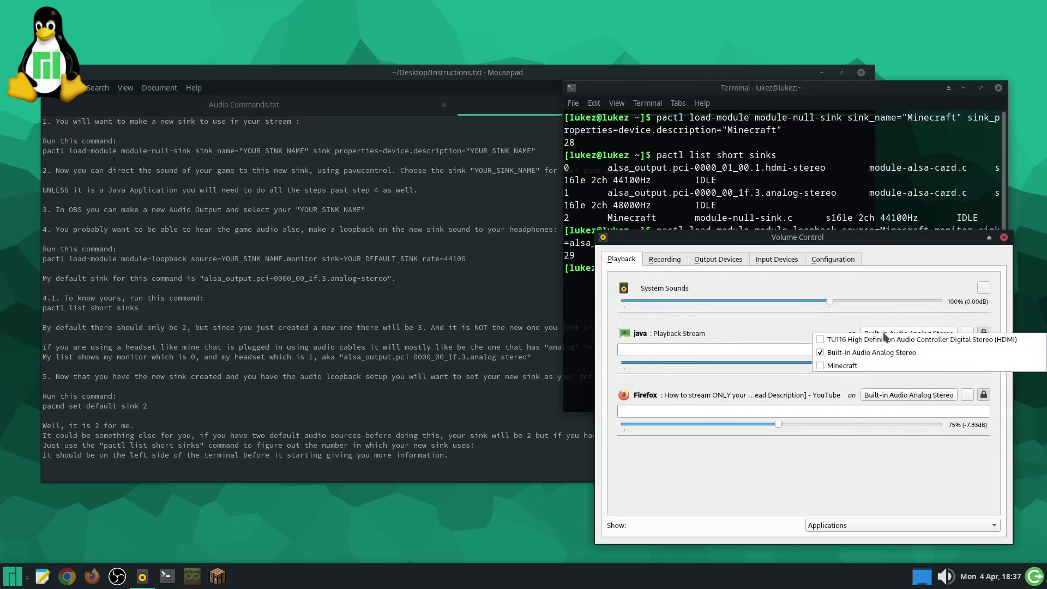
{"action": "left_click", "coordinate": [873, 334]}
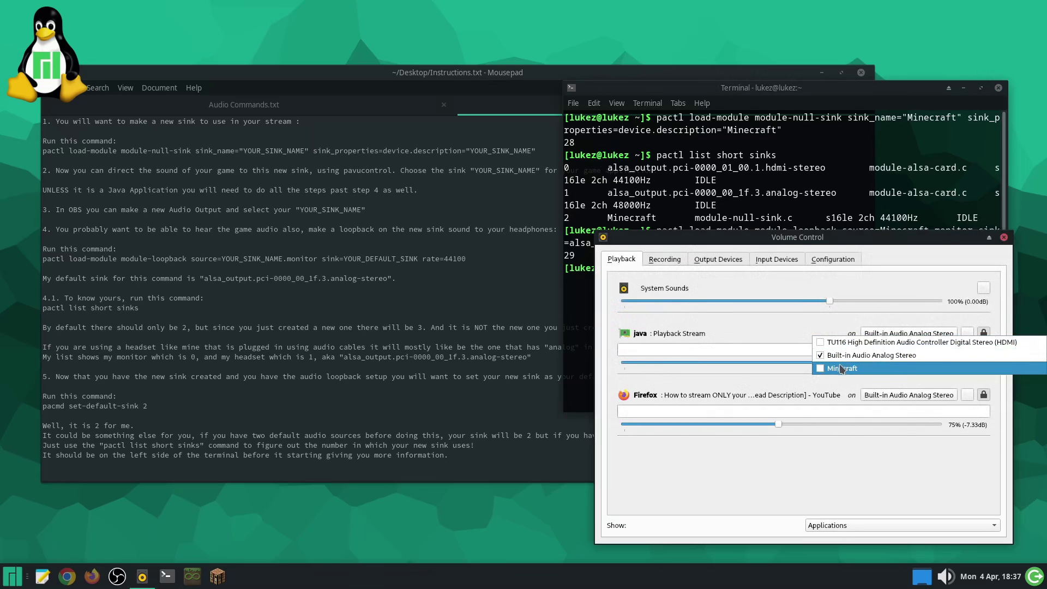
{"action": "left_click", "coordinate": [842, 364]}
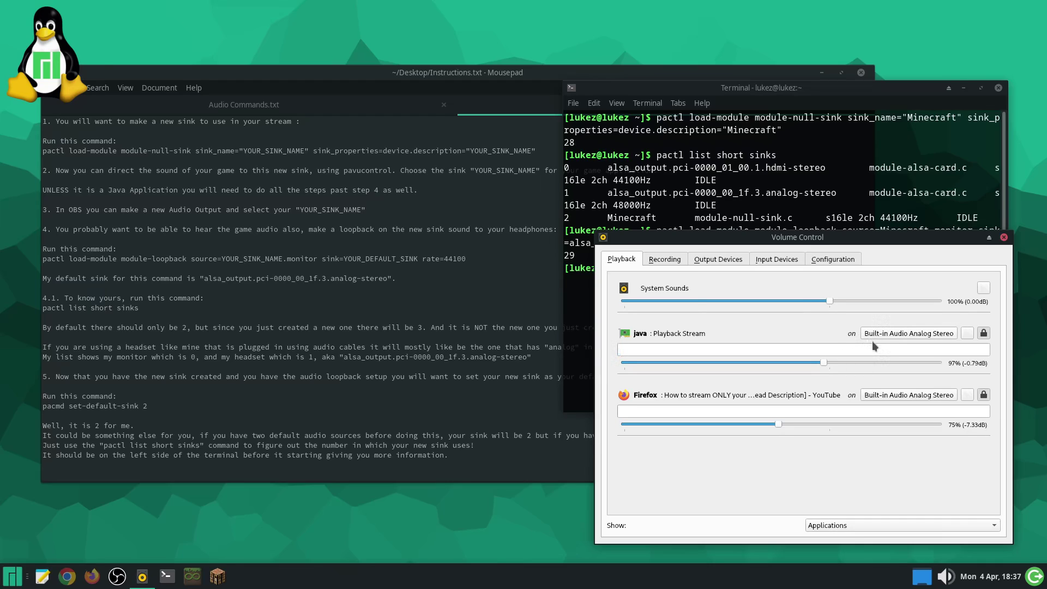
{"action": "left_click", "coordinate": [875, 337]}
{"action": "left_click", "coordinate": [851, 366]}
{"action": "key", "text": "alt+Tab"}
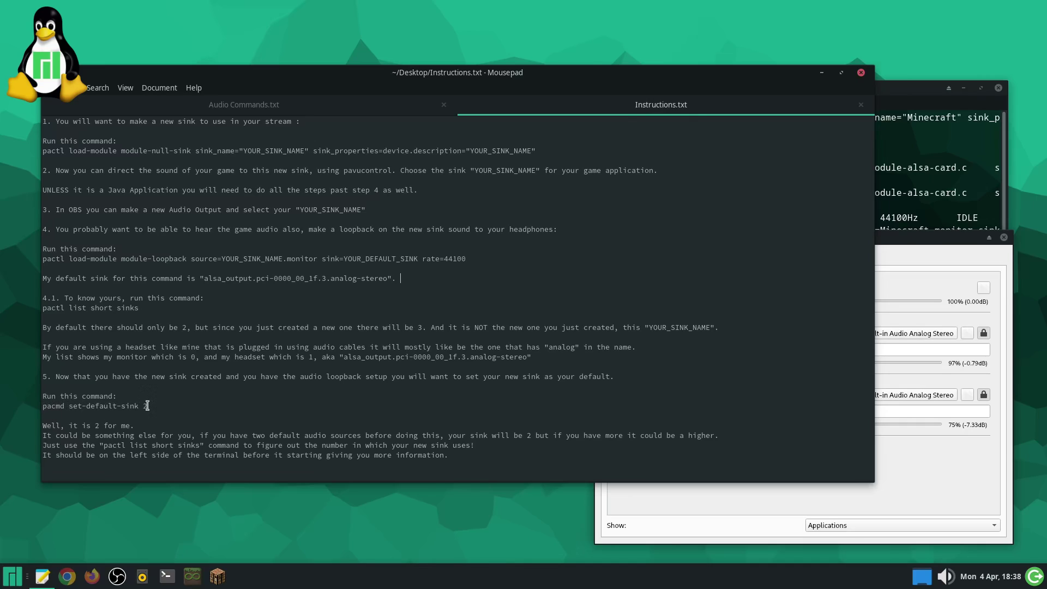
- Copy the 'pacmd set-default-sink 2' line from Instructions.txt for the terminal
{"action": "left_click_drag", "start_coordinate": [147, 405], "coordinate": [44, 406]}
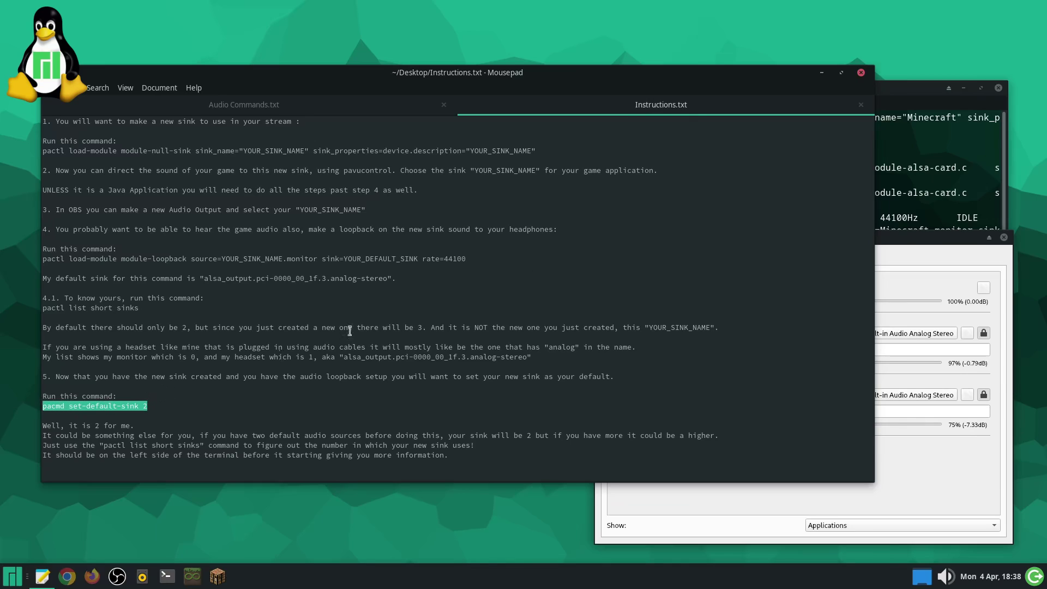
{"action": "left_click", "coordinate": [904, 95]}
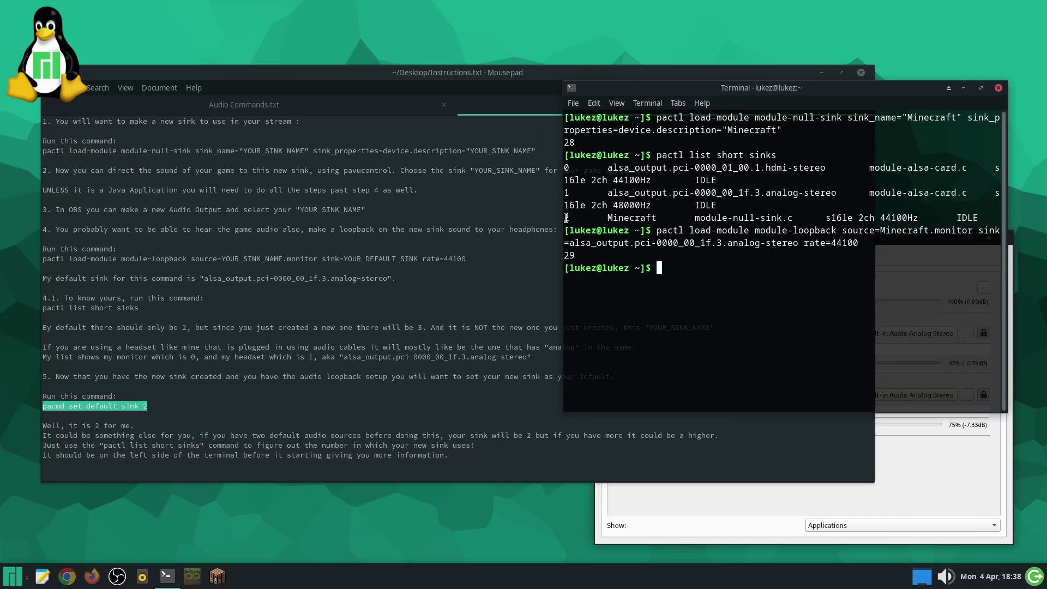
- Paste and run 'pacmd set-default-sink 2' at the terminal prompt
{"action": "right_click", "coordinate": [702, 265]}
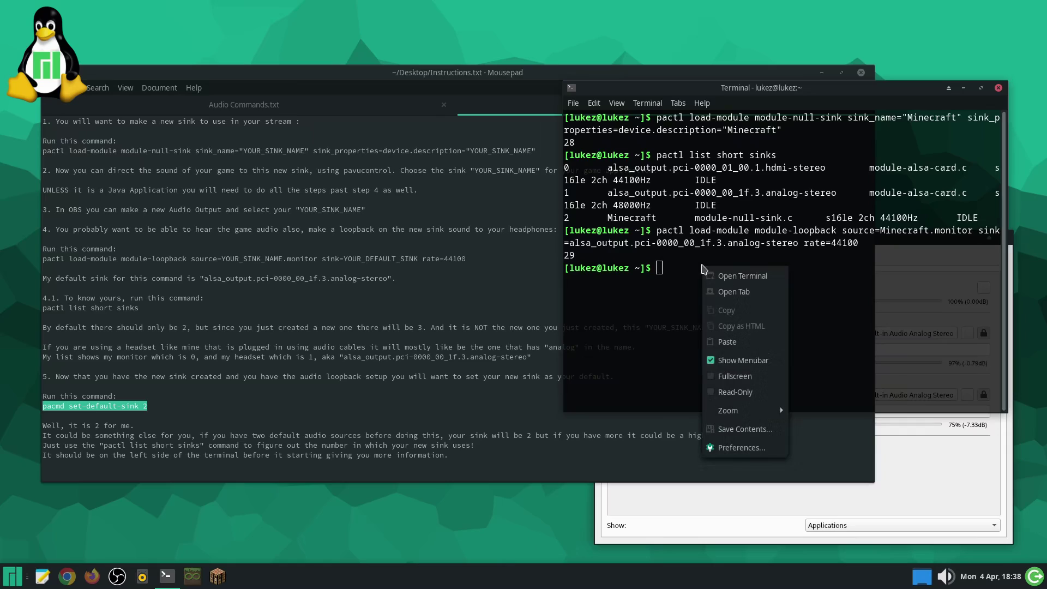
{"action": "left_click", "coordinate": [743, 344]}
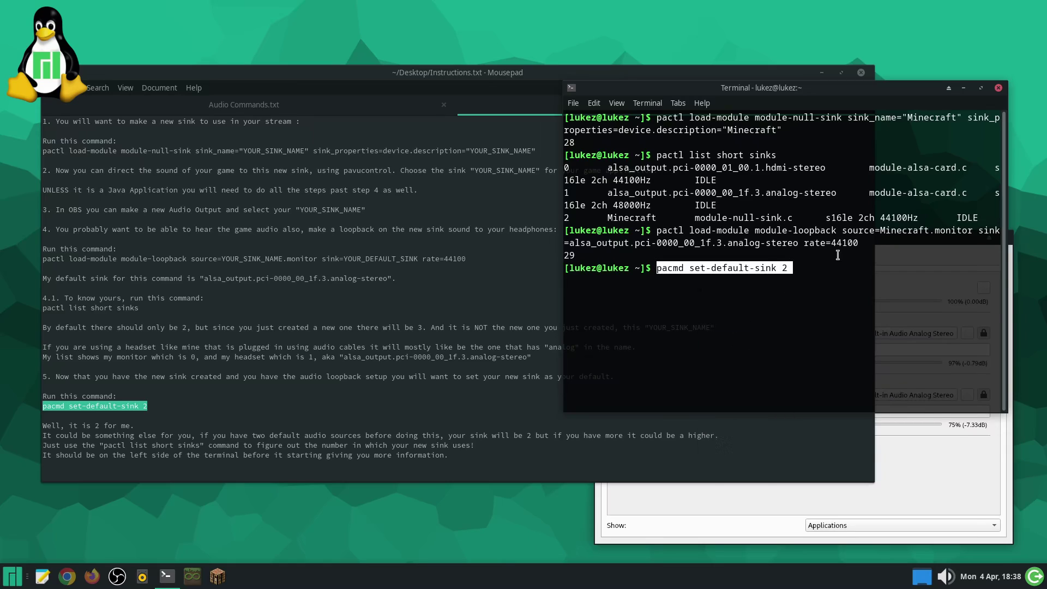
{"action": "key", "text": "BackSpace"}
{"action": "key", "text": "BackSpace"}
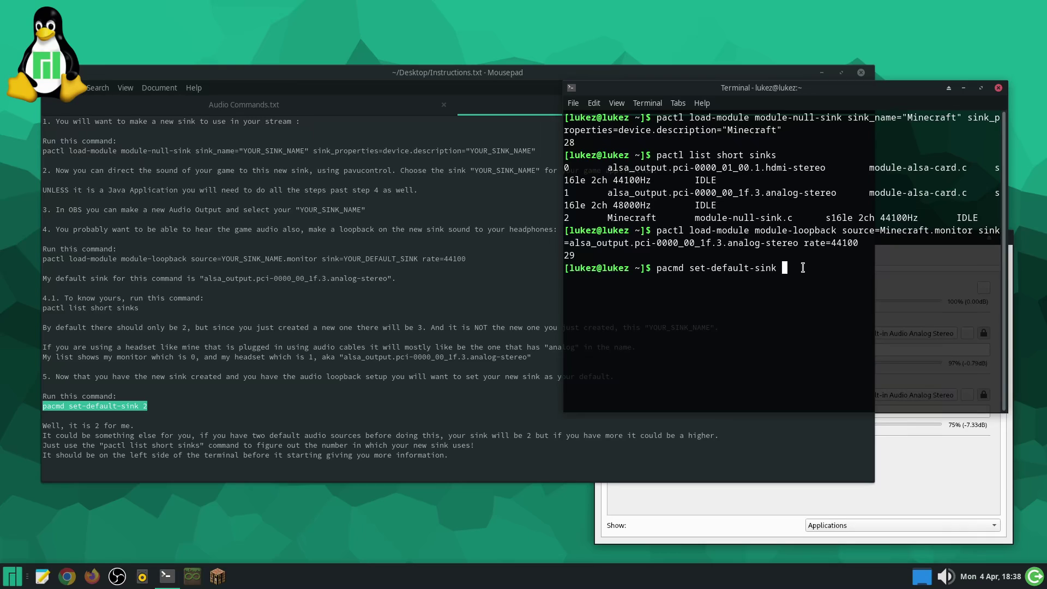
{"action": "type", "text": "2"}
{"action": "key", "text": "Return"}
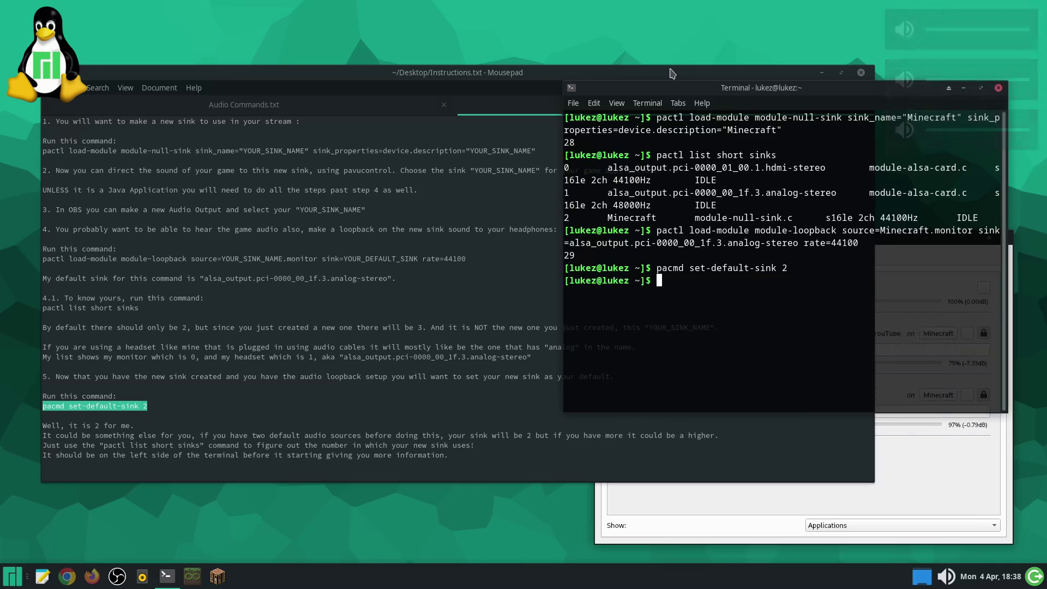
- Confirm in Volume Control that the java stream stays on the Minecraft sink
{"action": "left_click", "coordinate": [939, 515]}
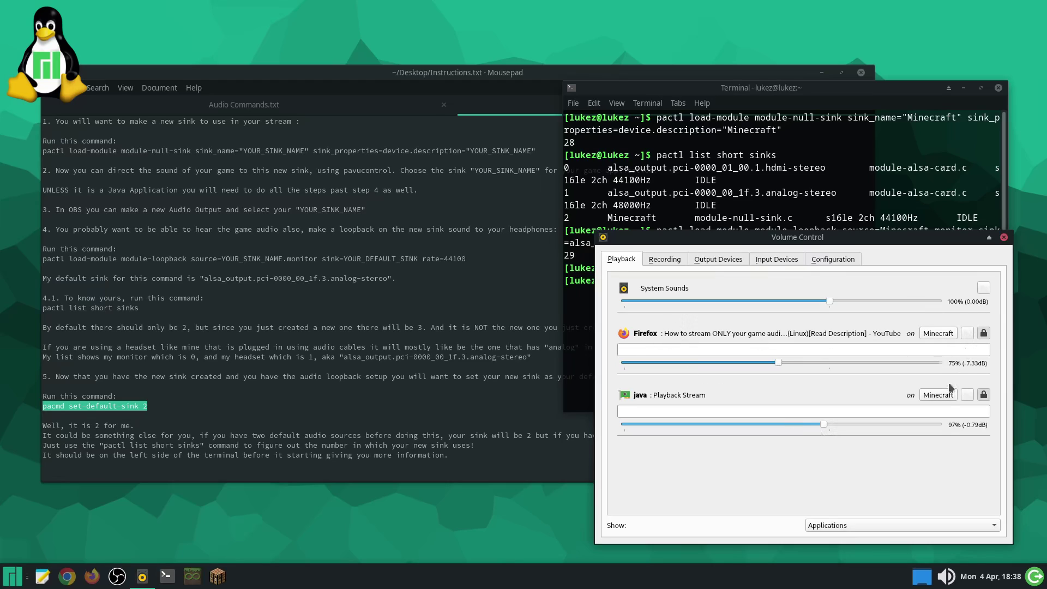
{"action": "left_click", "coordinate": [940, 397]}
{"action": "left_click", "coordinate": [904, 408]}
{"action": "left_click", "coordinate": [938, 395]}
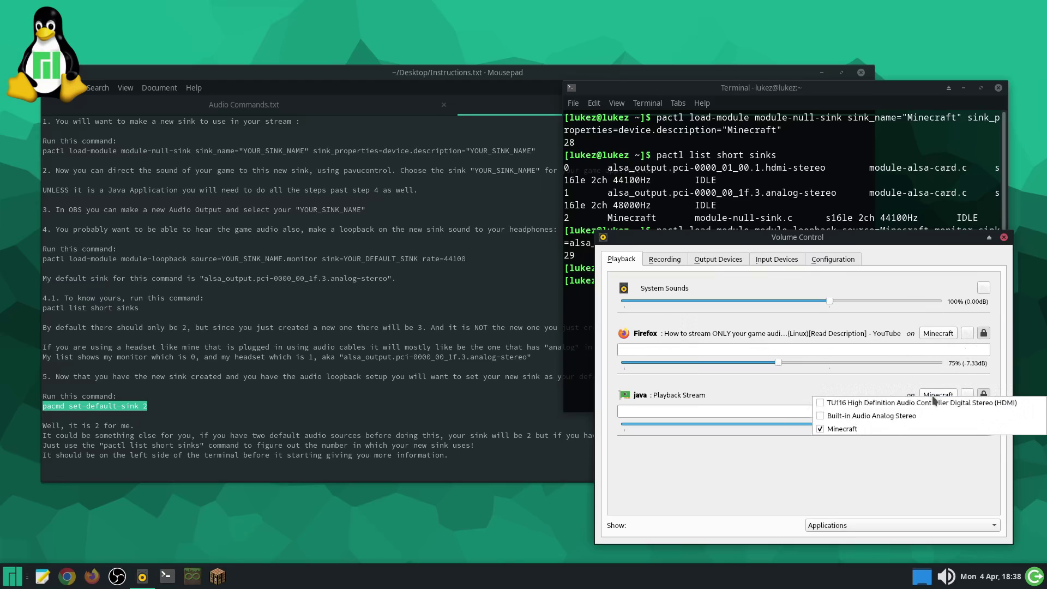
{"action": "left_click", "coordinate": [877, 416]}
{"action": "left_click", "coordinate": [948, 399]}
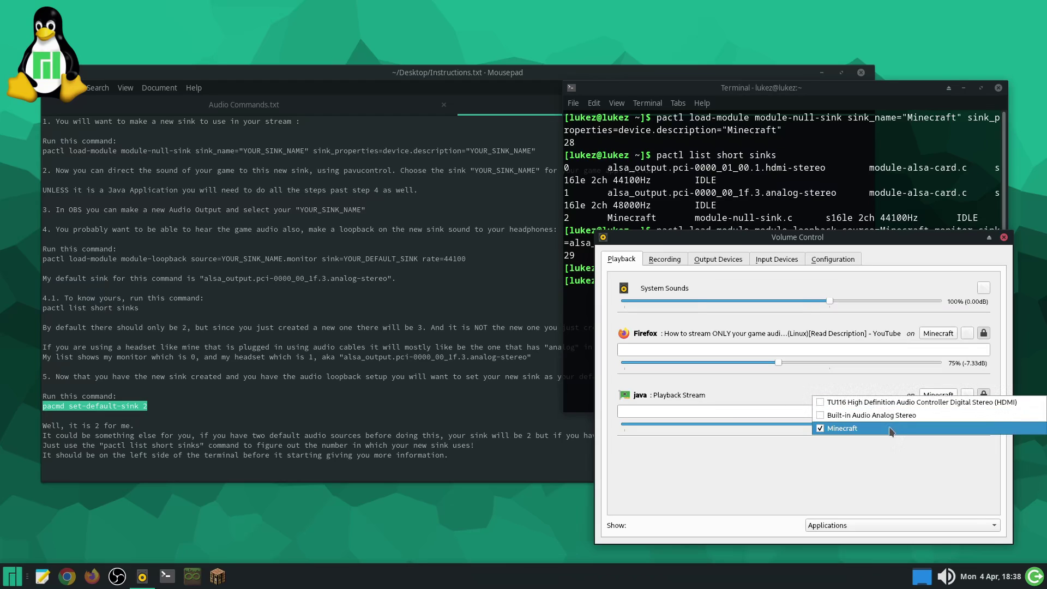
{"action": "left_click", "coordinate": [888, 416]}
{"action": "left_click", "coordinate": [927, 400]}
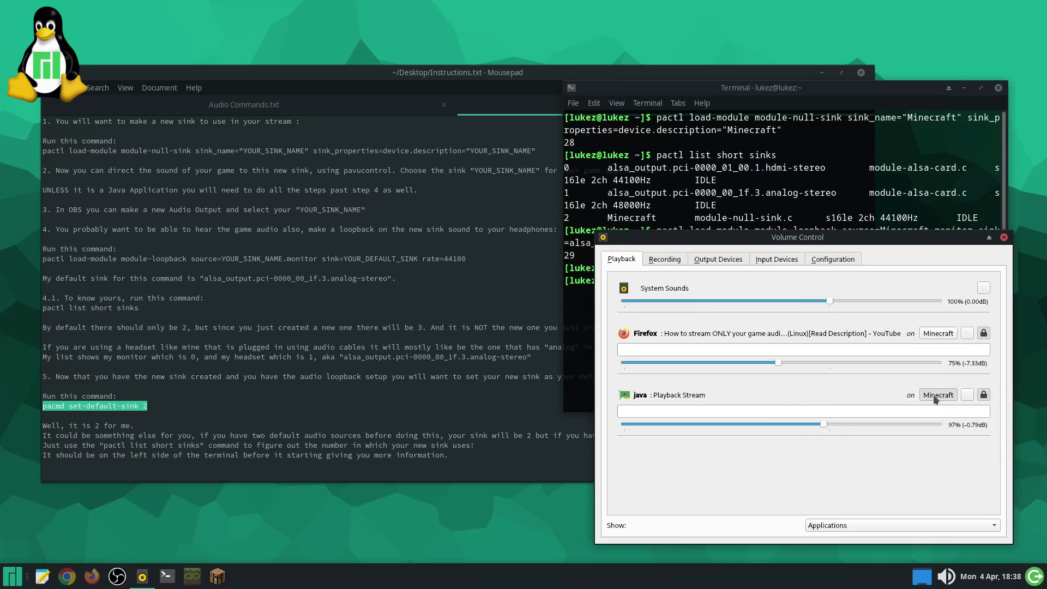
{"action": "left_click", "coordinate": [675, 483]}
{"action": "left_click", "coordinate": [217, 576]}
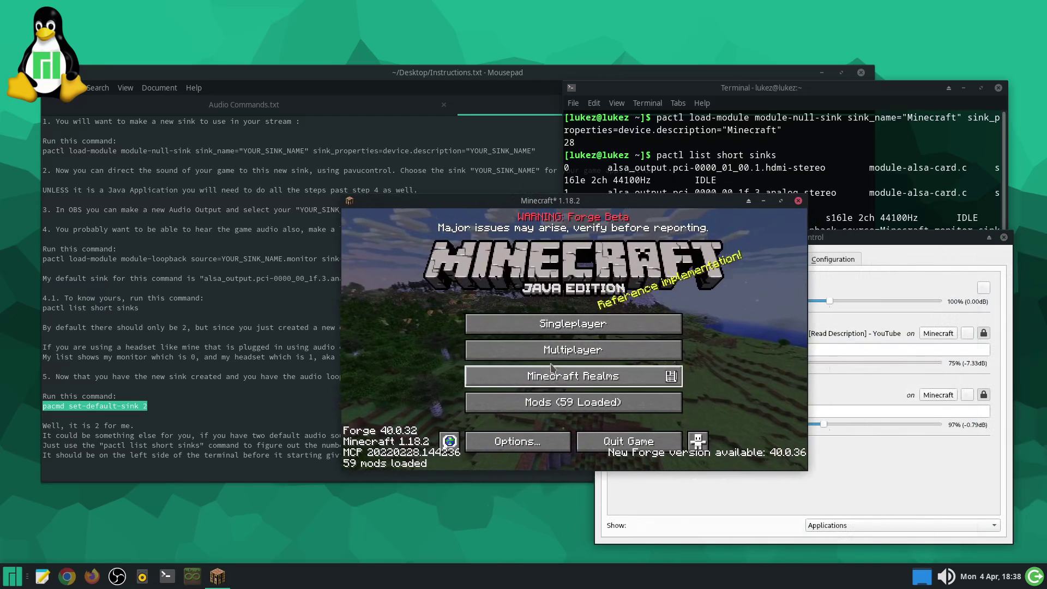
- Join the multiplayer server and walk the player through the cave to the animal pens
{"action": "left_click", "coordinate": [557, 359]}
{"action": "double_click", "coordinate": [546, 265]}
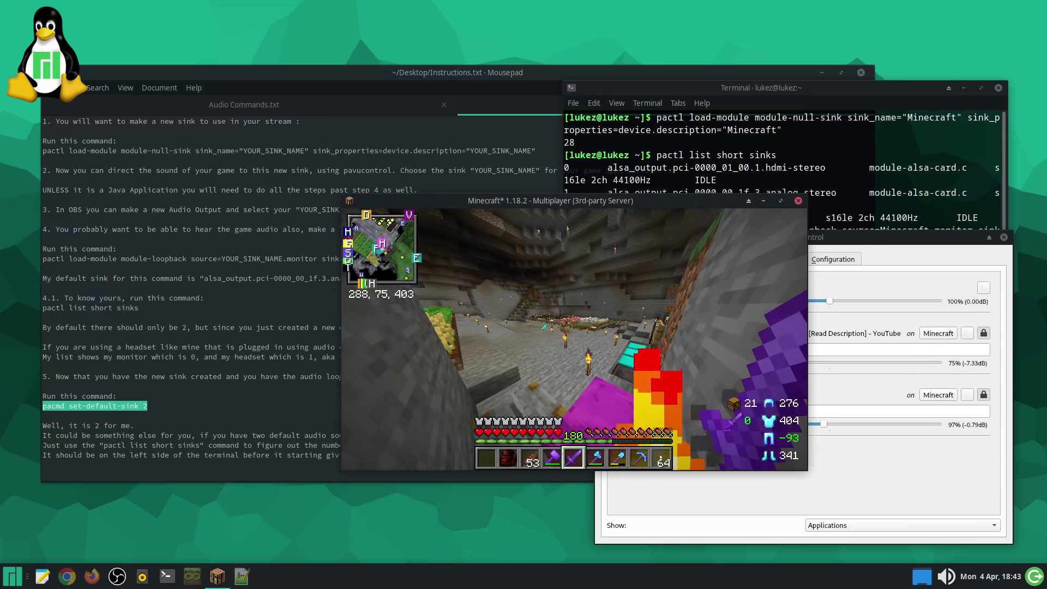
{"action": "key", "text": "w"}
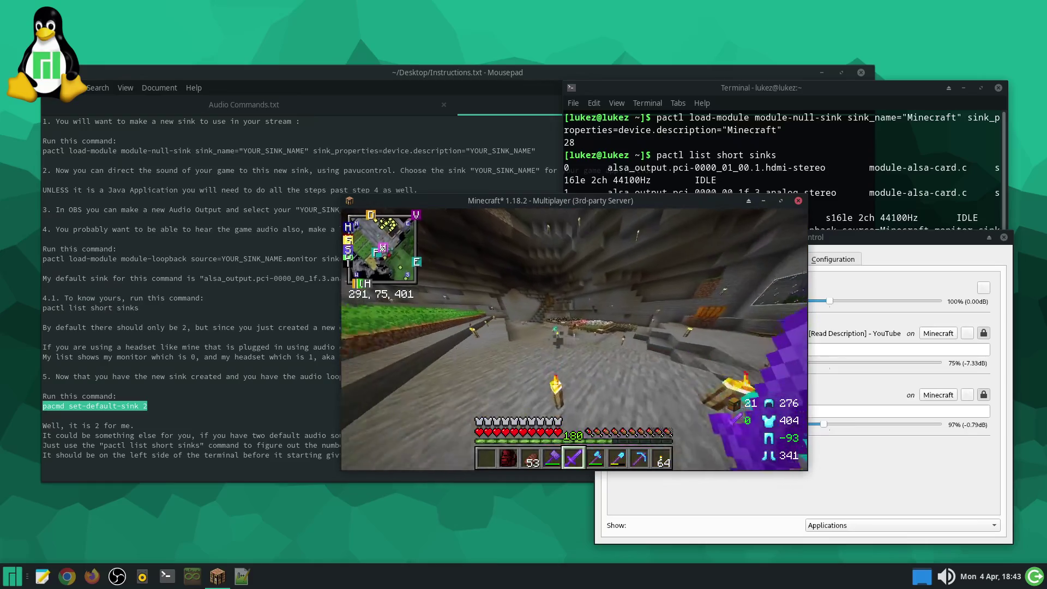
{"action": "key", "text": "w"}
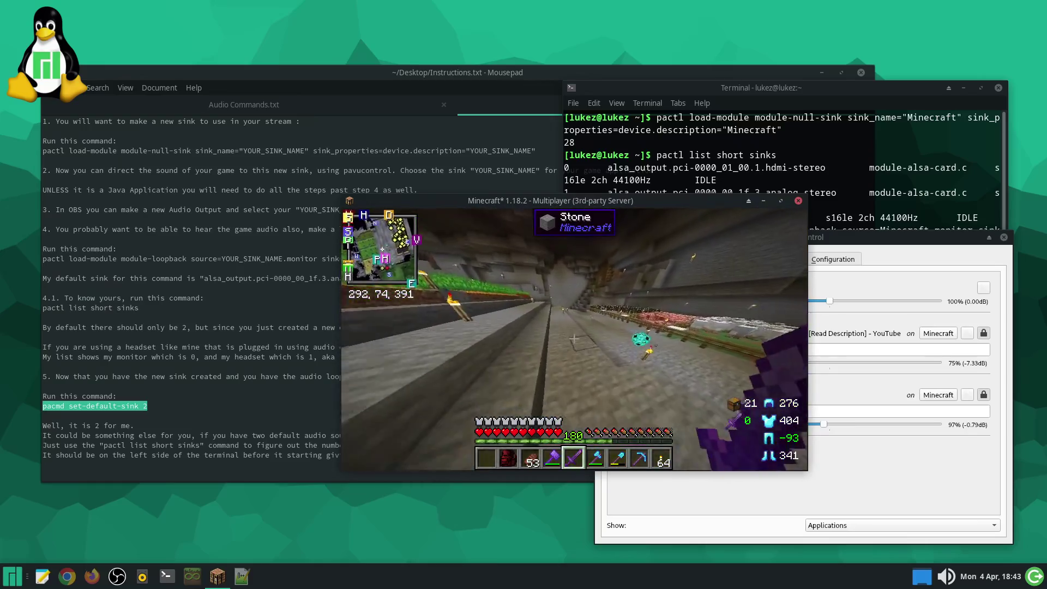
{"action": "key", "text": "w"}
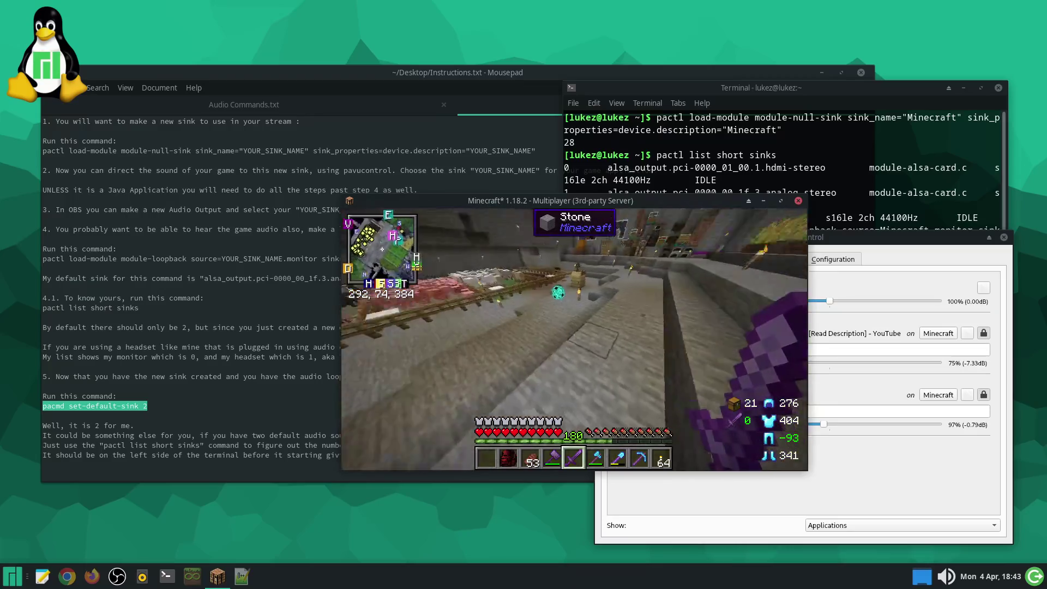
{"action": "key", "text": "w"}
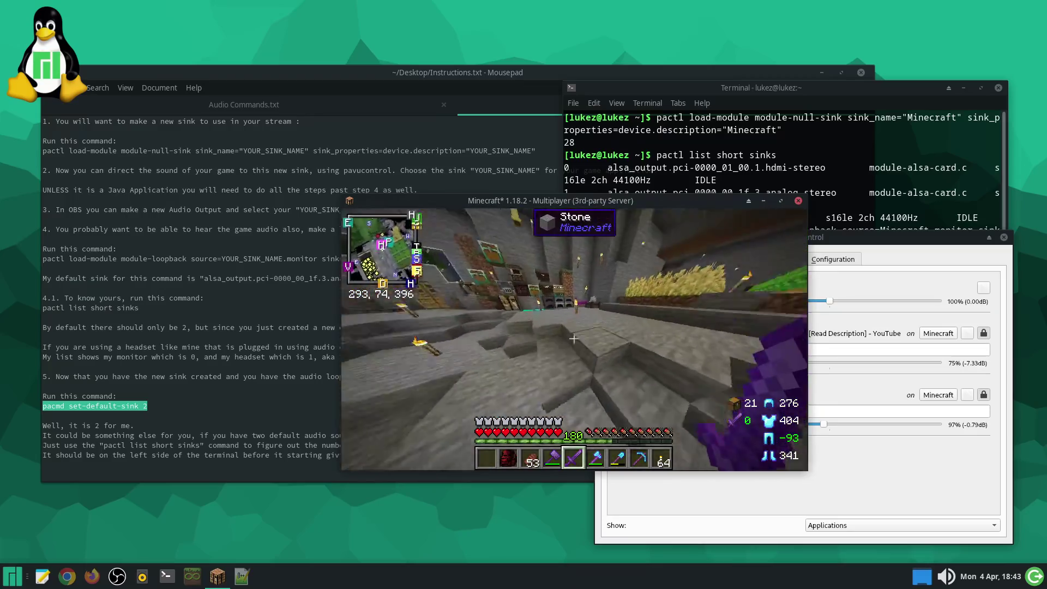
{"action": "key", "text": "w"}
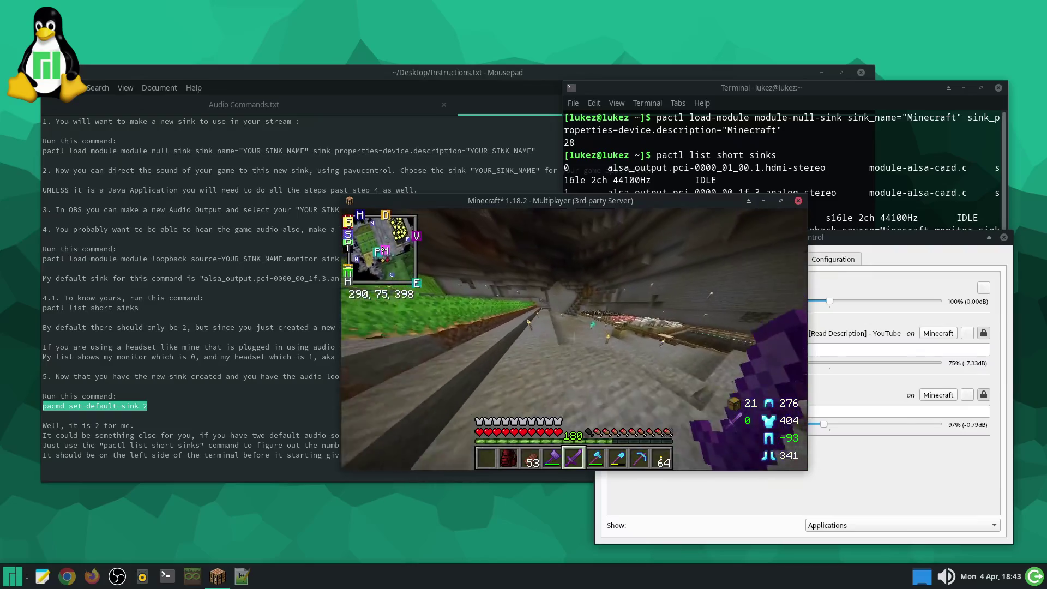
{"action": "key", "text": "w"}
{"action": "key", "text": "w"}
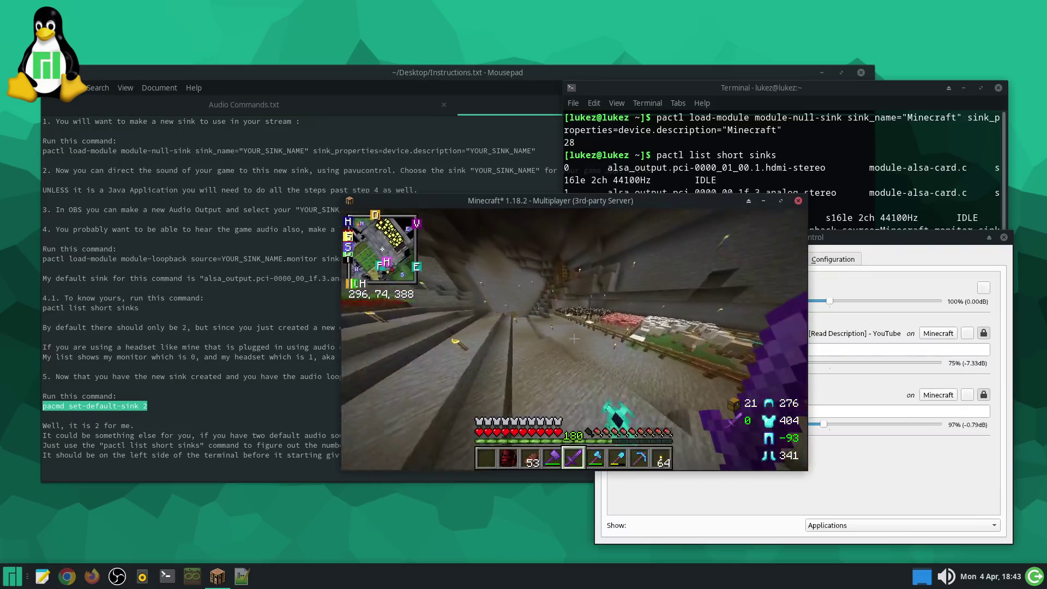
{"action": "key", "text": "w"}
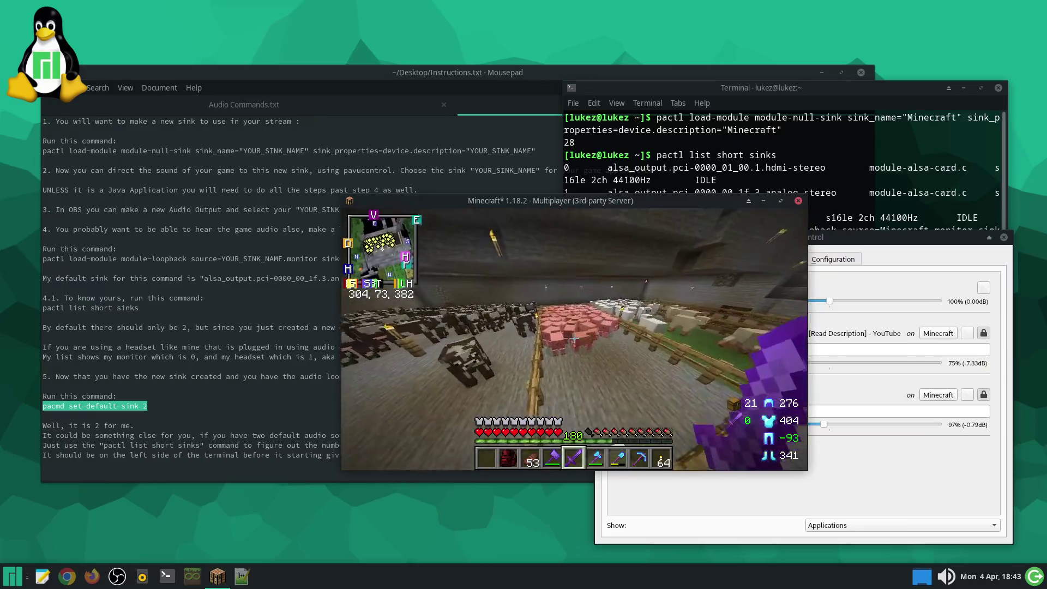
{"action": "key", "text": "w"}
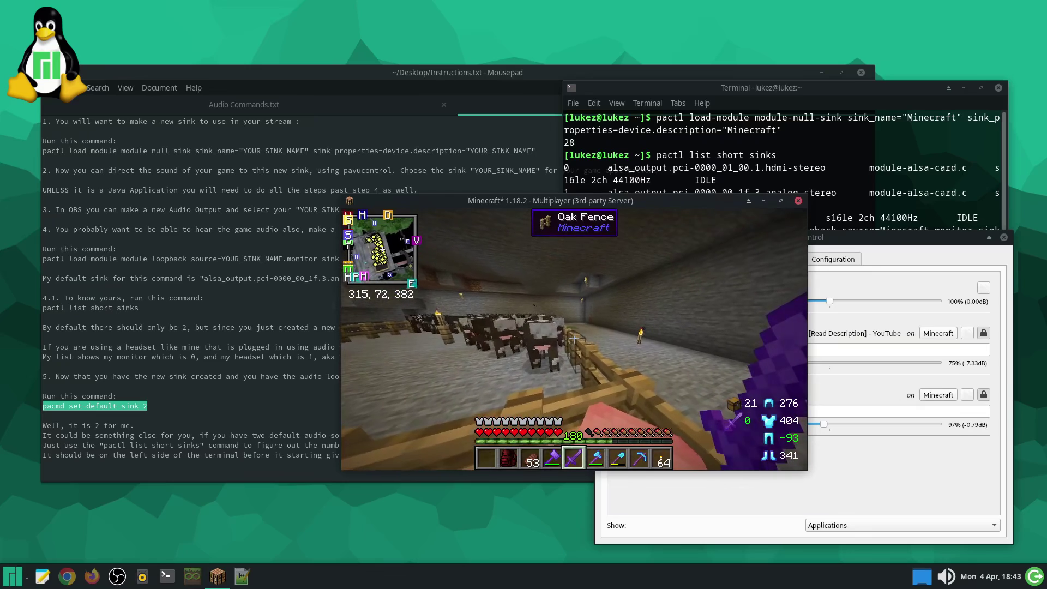
{"action": "key", "text": "w"}
- Open the inventory and confirm OBS's MCAudio2 source uses the Minecraft device
{"action": "key", "text": "e"}
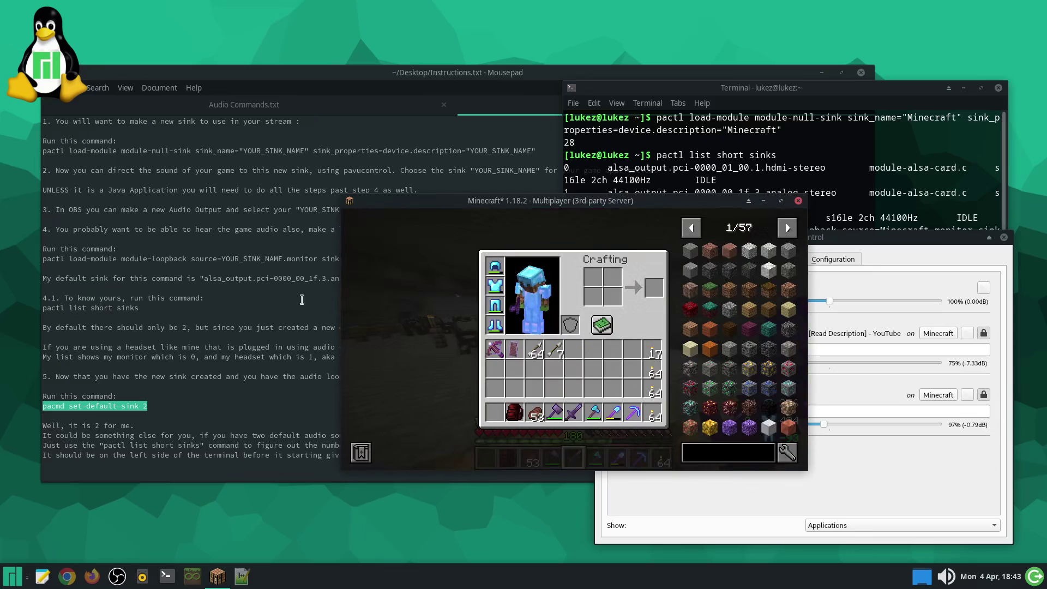
{"action": "key", "text": "alt+Tab"}
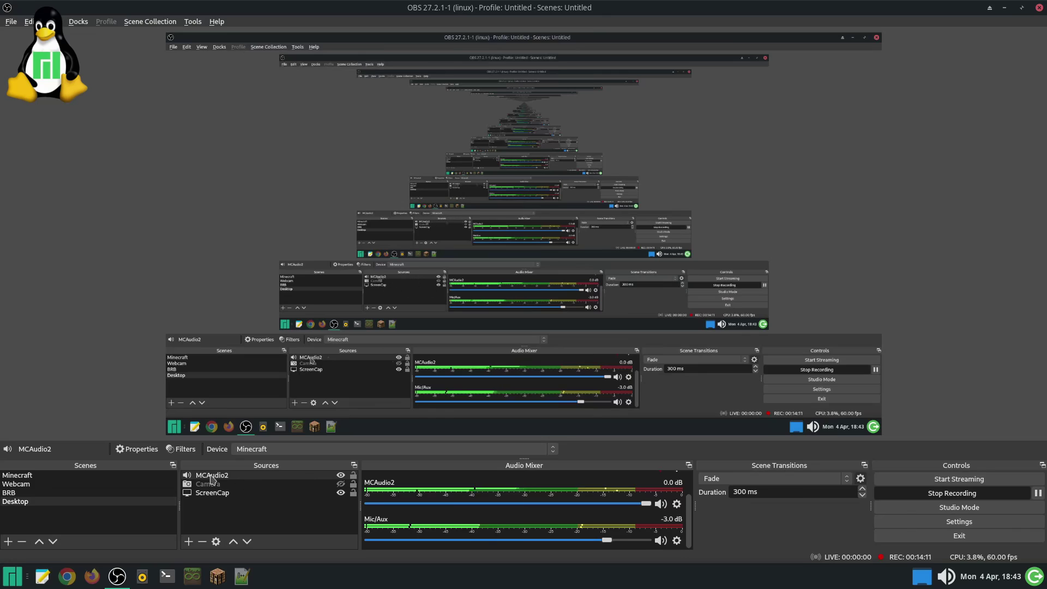
{"action": "double_click", "coordinate": [212, 477]}
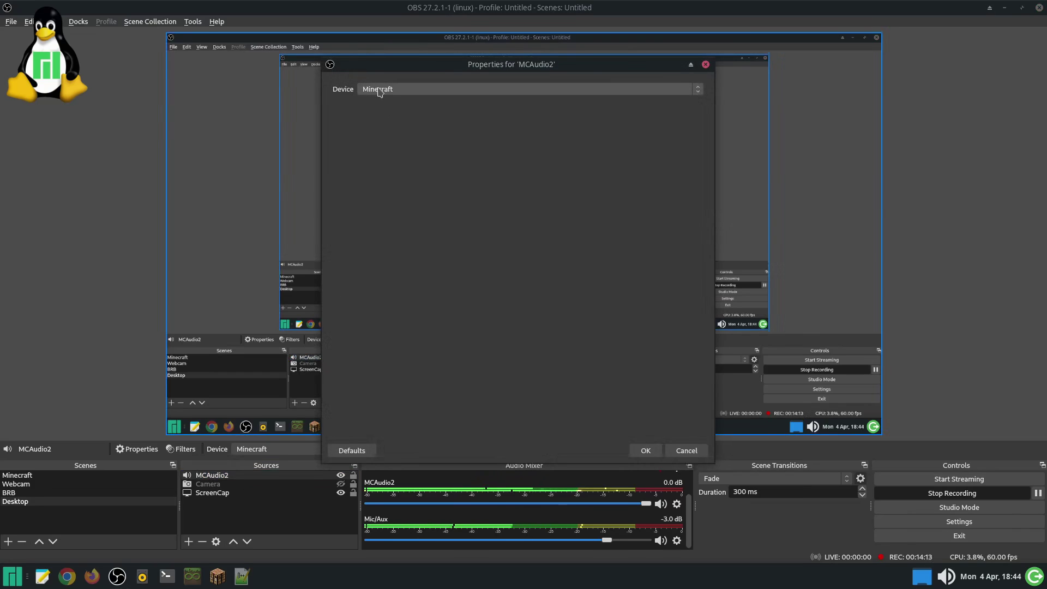
{"action": "left_click", "coordinate": [685, 450]}
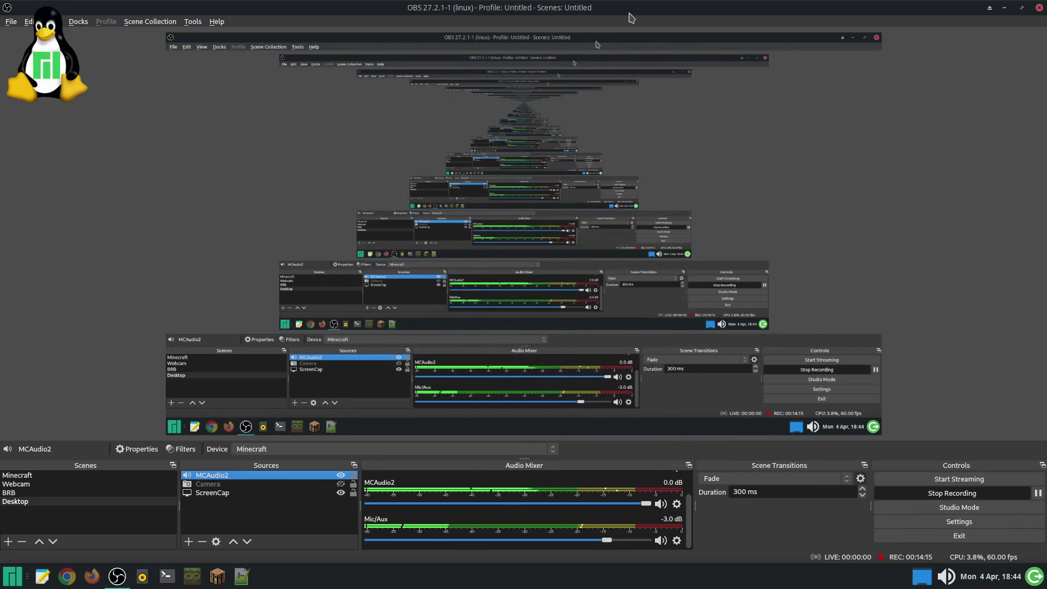
{"action": "key", "text": "alt+Tab"}
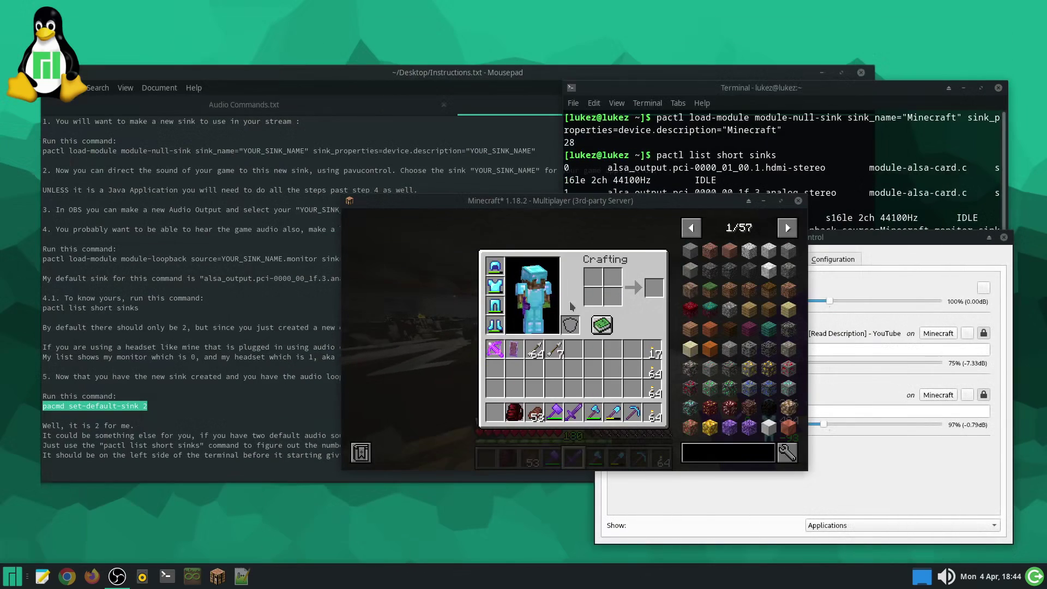
- Switch Firefox's output from the Minecraft sink to Built-in Audio Analog Stereo
{"action": "left_click", "coordinate": [712, 506]}
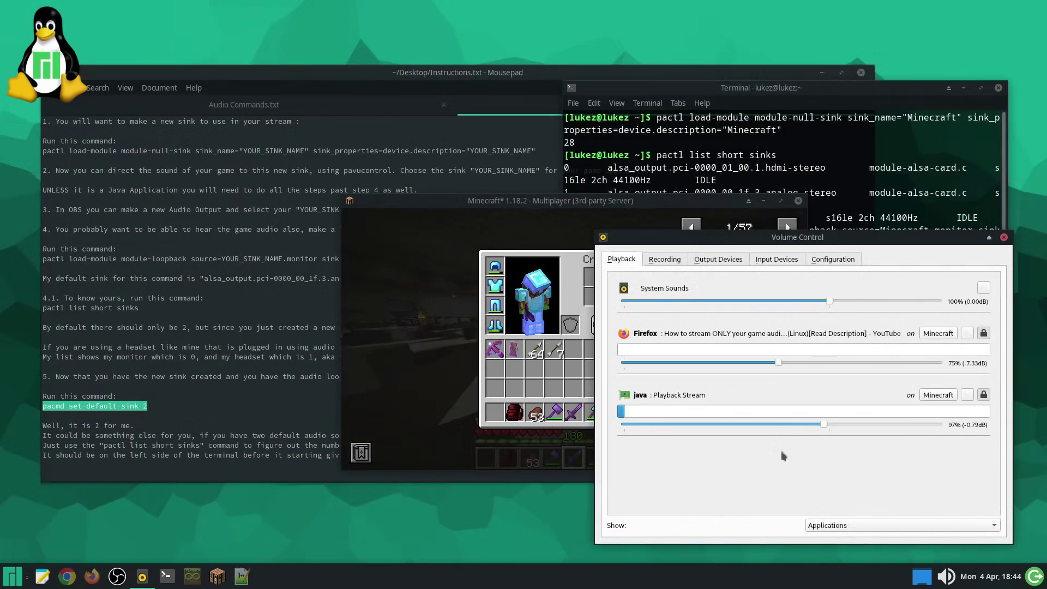
{"action": "left_click", "coordinate": [938, 334]}
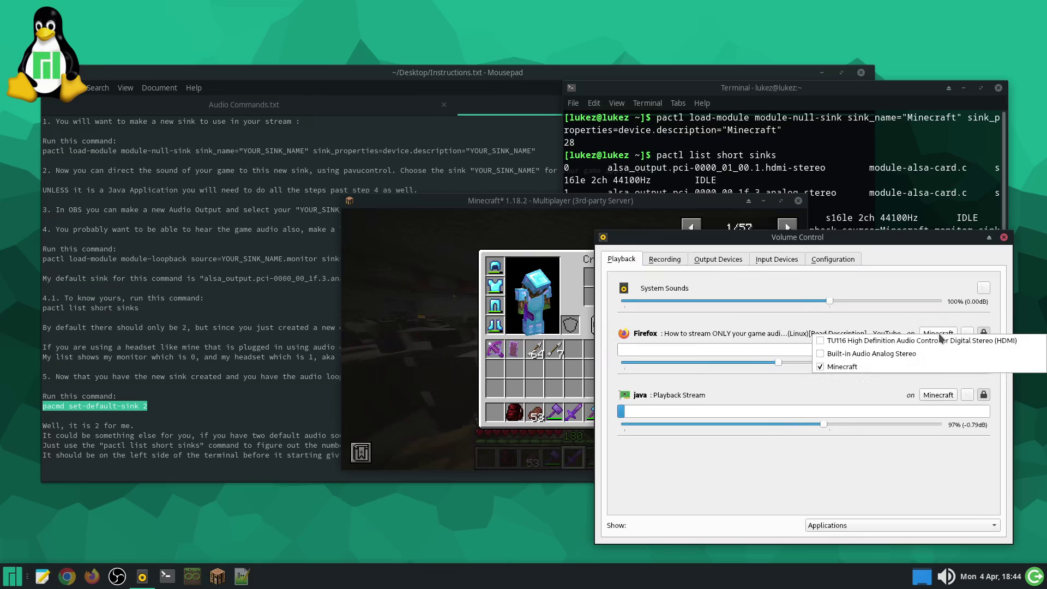
{"action": "left_click", "coordinate": [868, 354]}
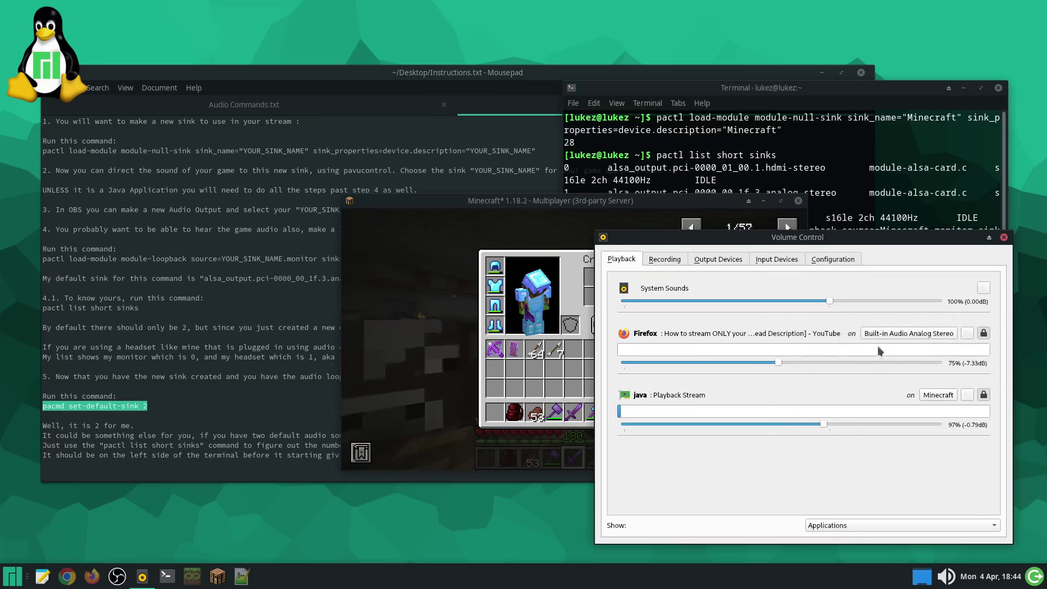
{"action": "left_click", "coordinate": [900, 334]}
{"action": "left_click", "coordinate": [848, 351]}
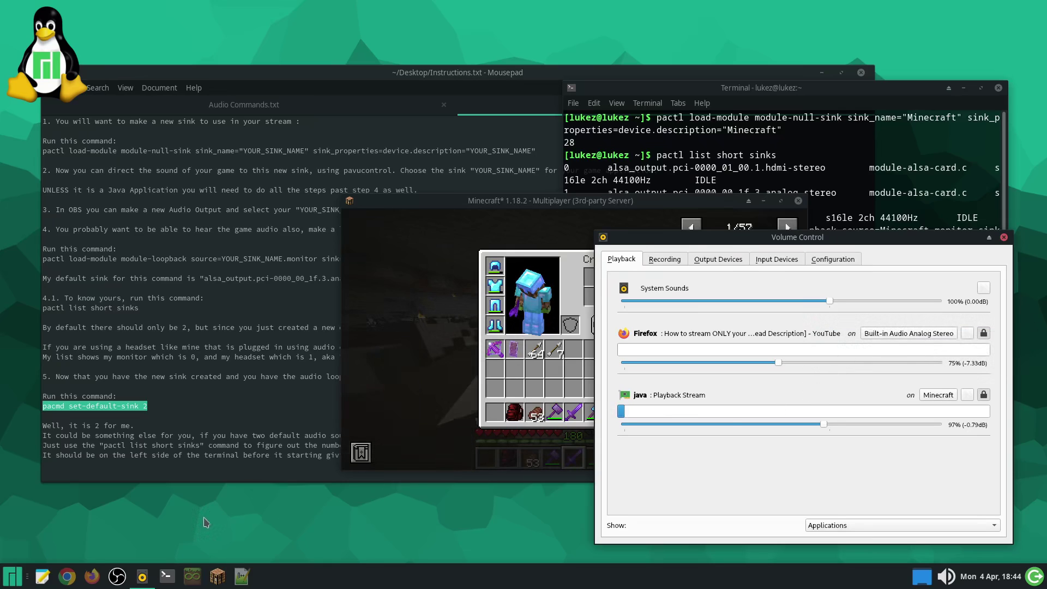
{"action": "left_click", "coordinate": [91, 577]}
{"action": "mouse_move", "coordinate": [355, 322]}
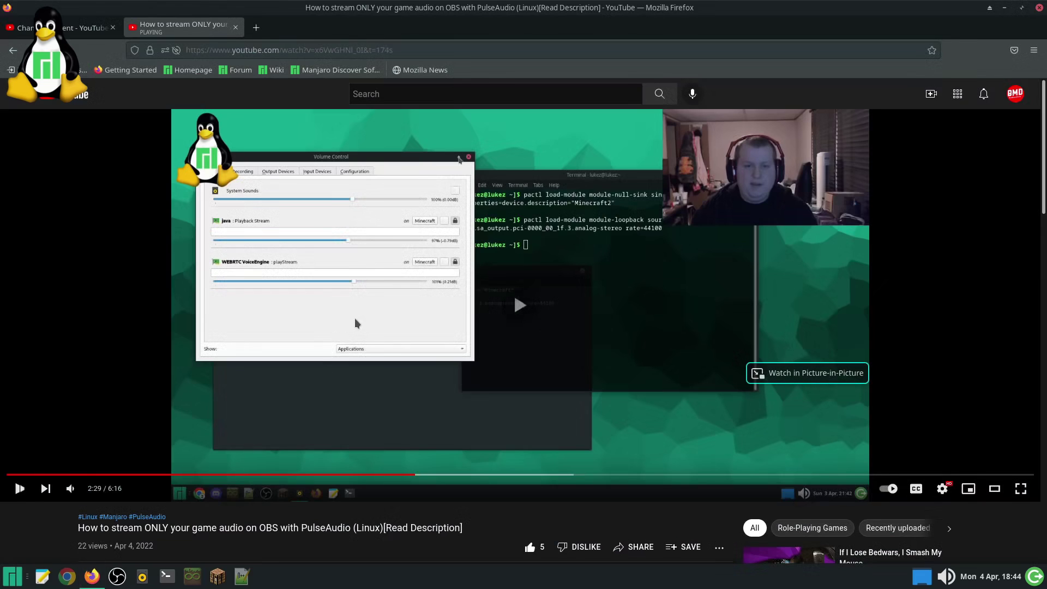
- Minimize the Firefox YouTube window to reveal Volume Control behind it
{"action": "left_click", "coordinate": [1004, 7]}
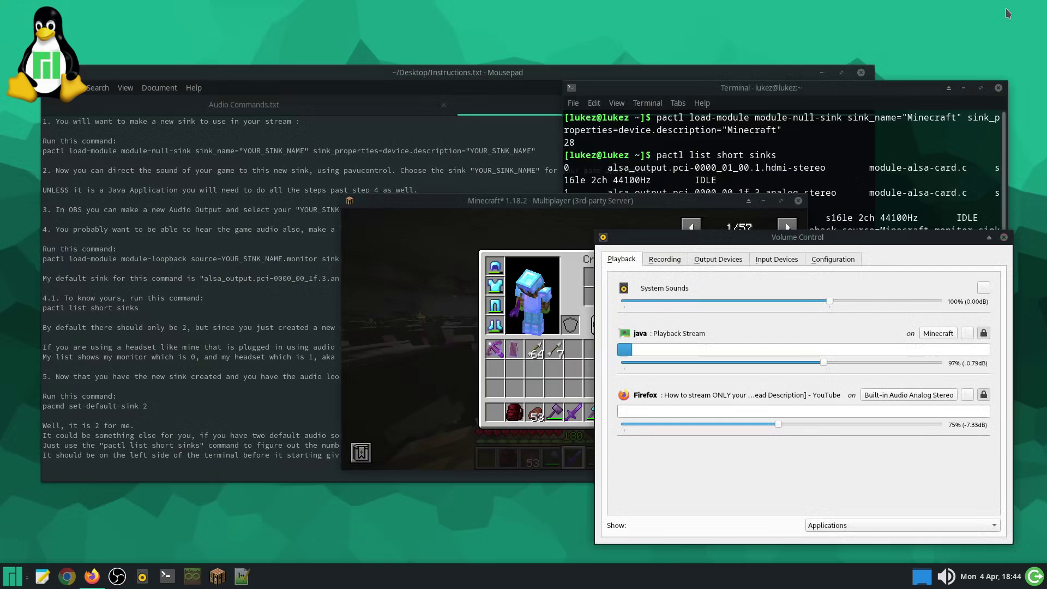